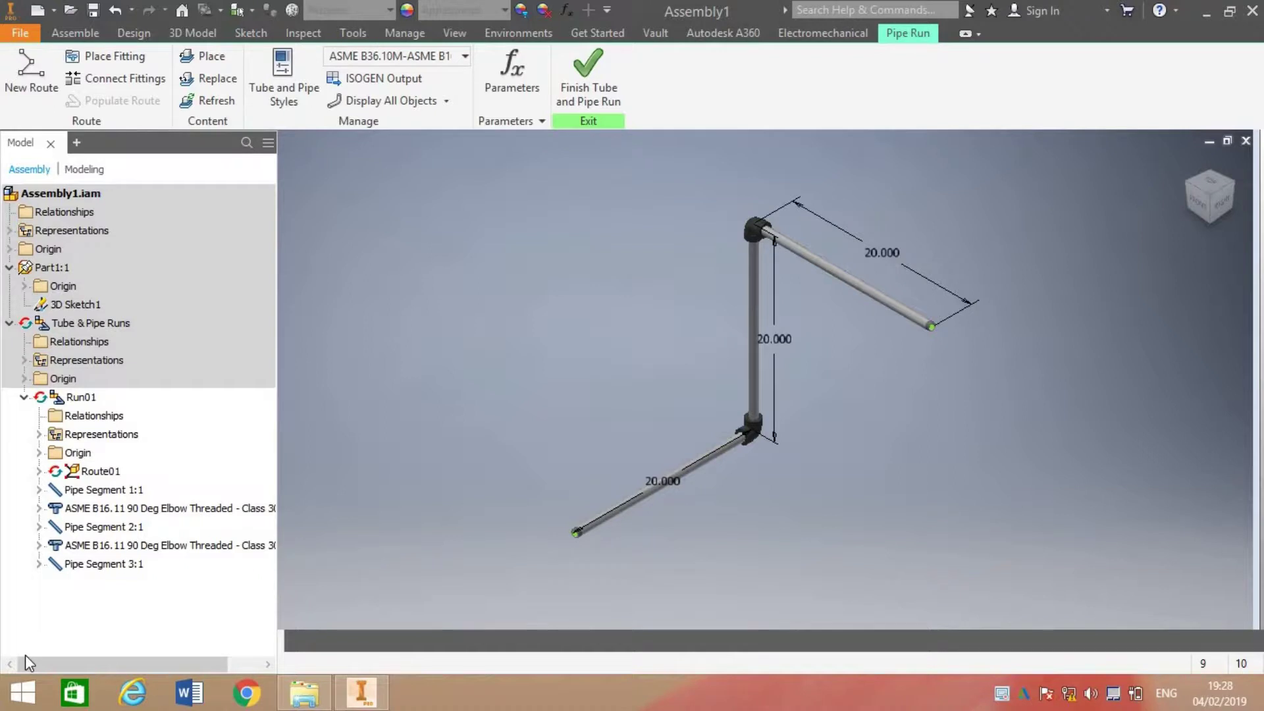
Browse the Content Center to the Flanges category under Tube & Pipe fittings
{"action": "left_click", "coordinate": [76, 33]}
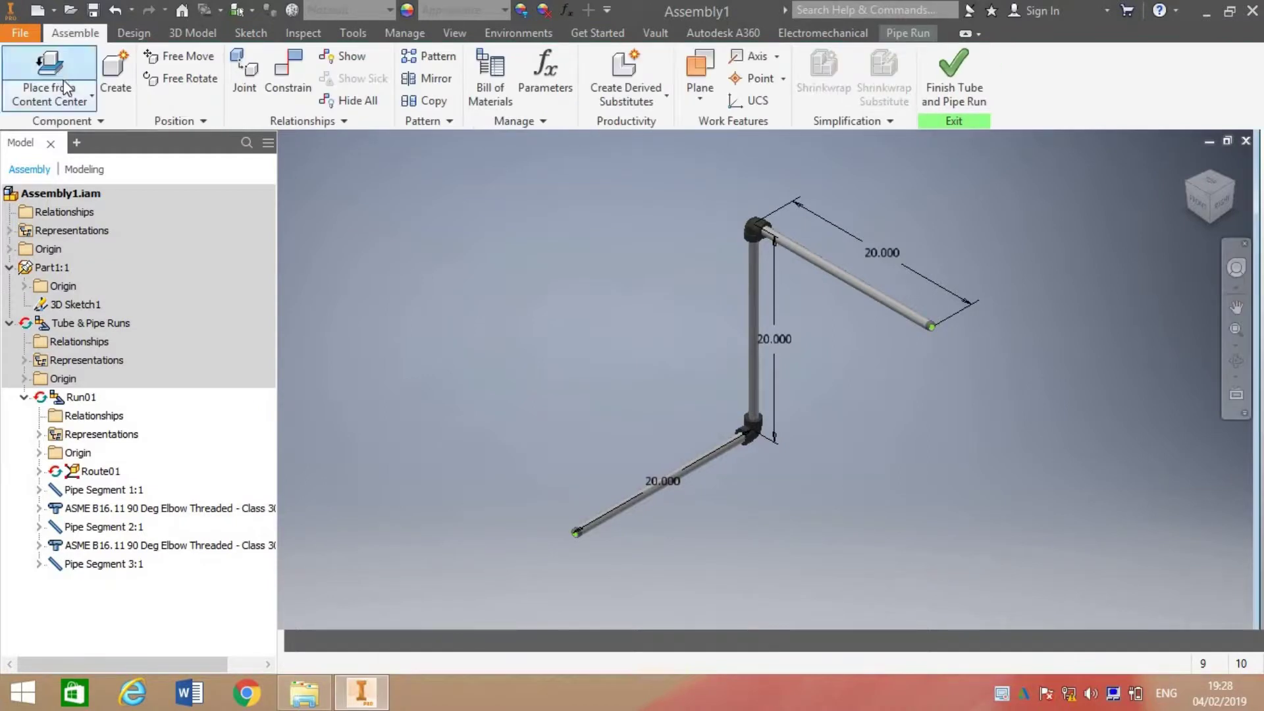
{"action": "left_click", "coordinate": [93, 97]}
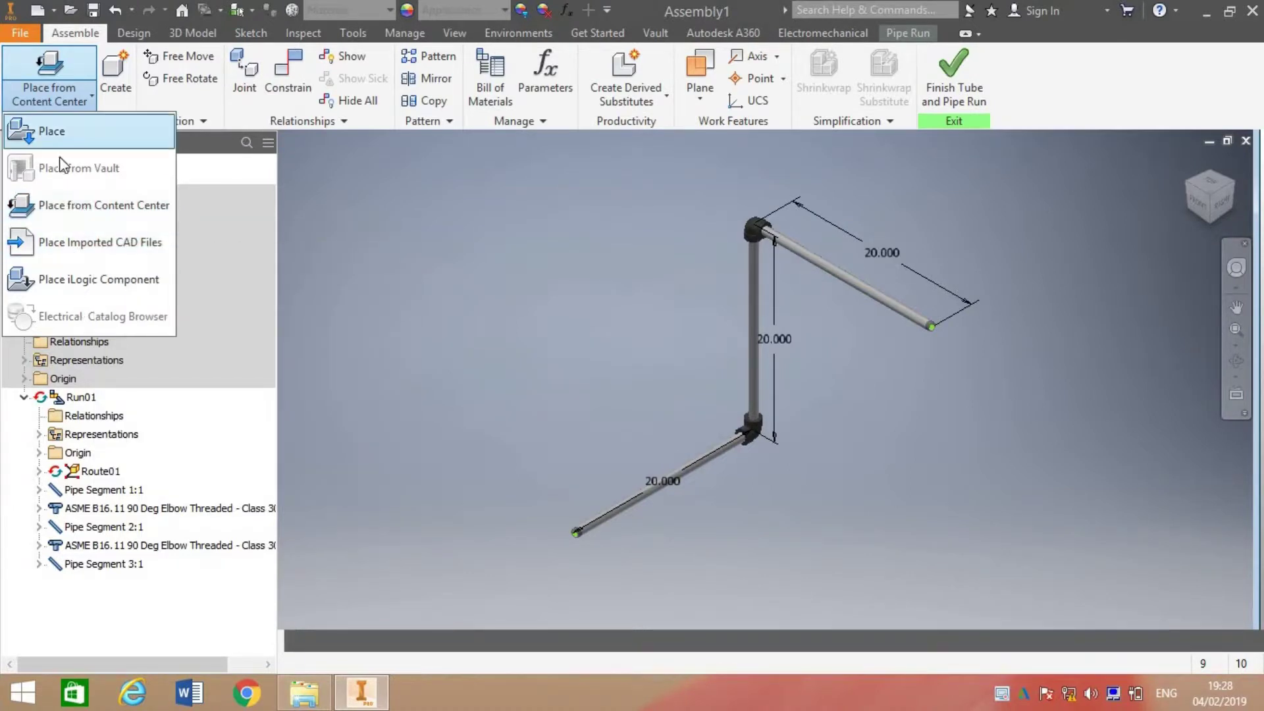
{"action": "left_click", "coordinate": [83, 212]}
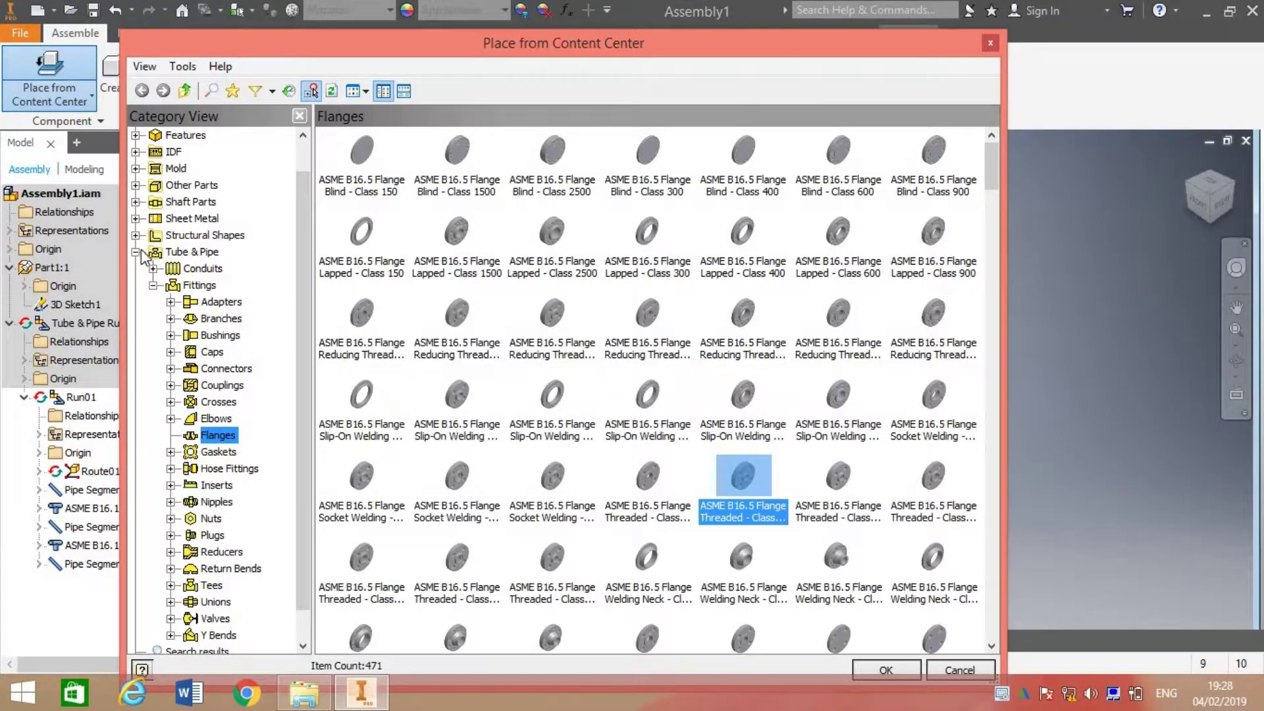
{"action": "left_click", "coordinate": [138, 251]}
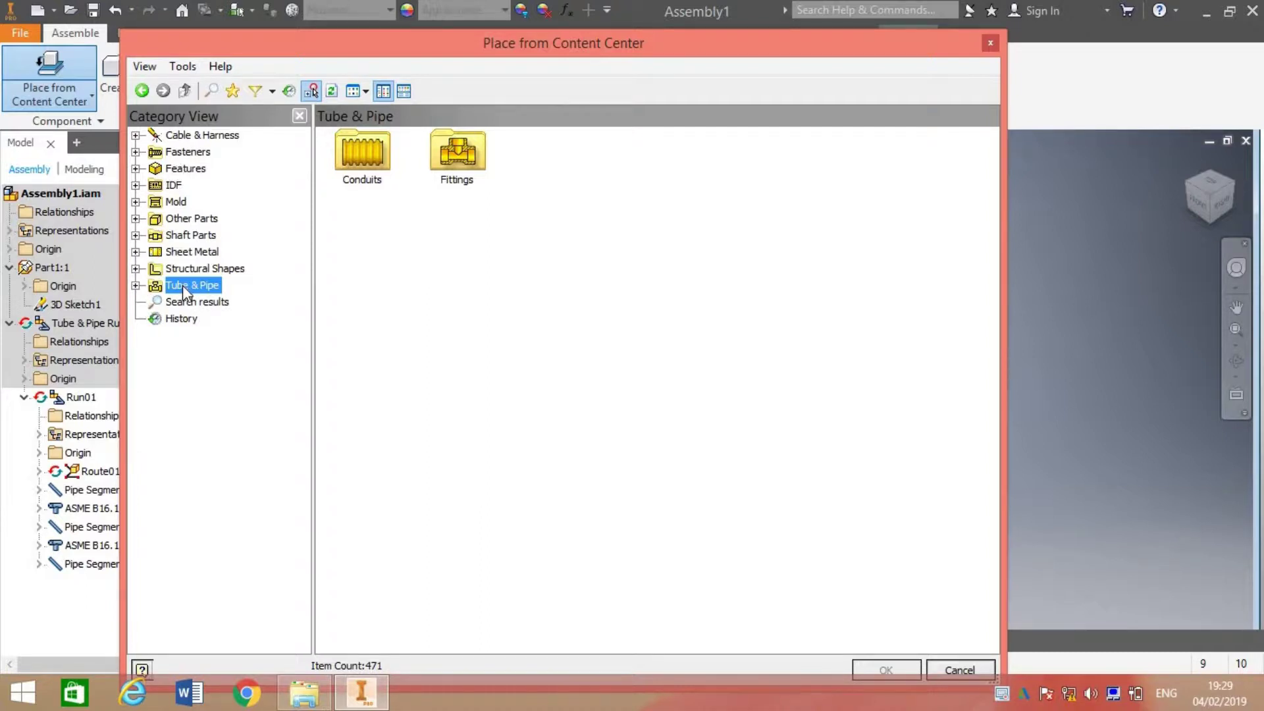
{"action": "left_click", "coordinate": [136, 285]}
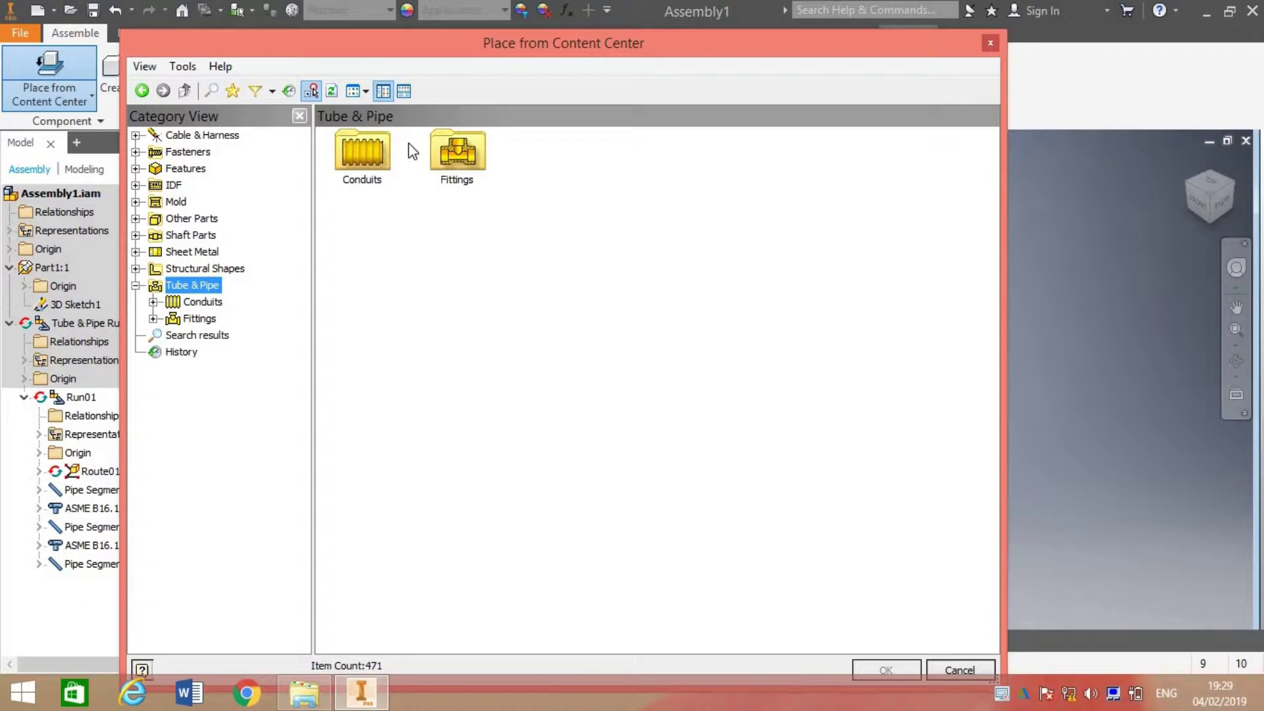
{"action": "left_click", "coordinate": [153, 319]}
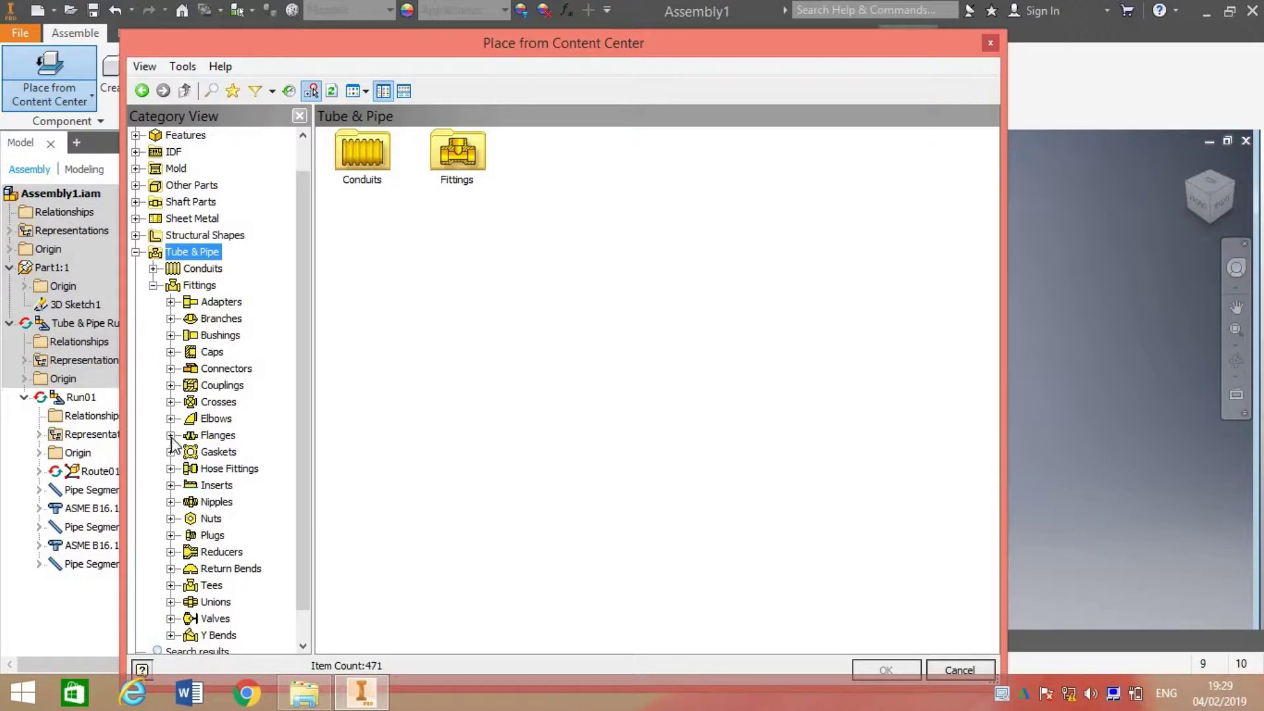
{"action": "left_click", "coordinate": [205, 435]}
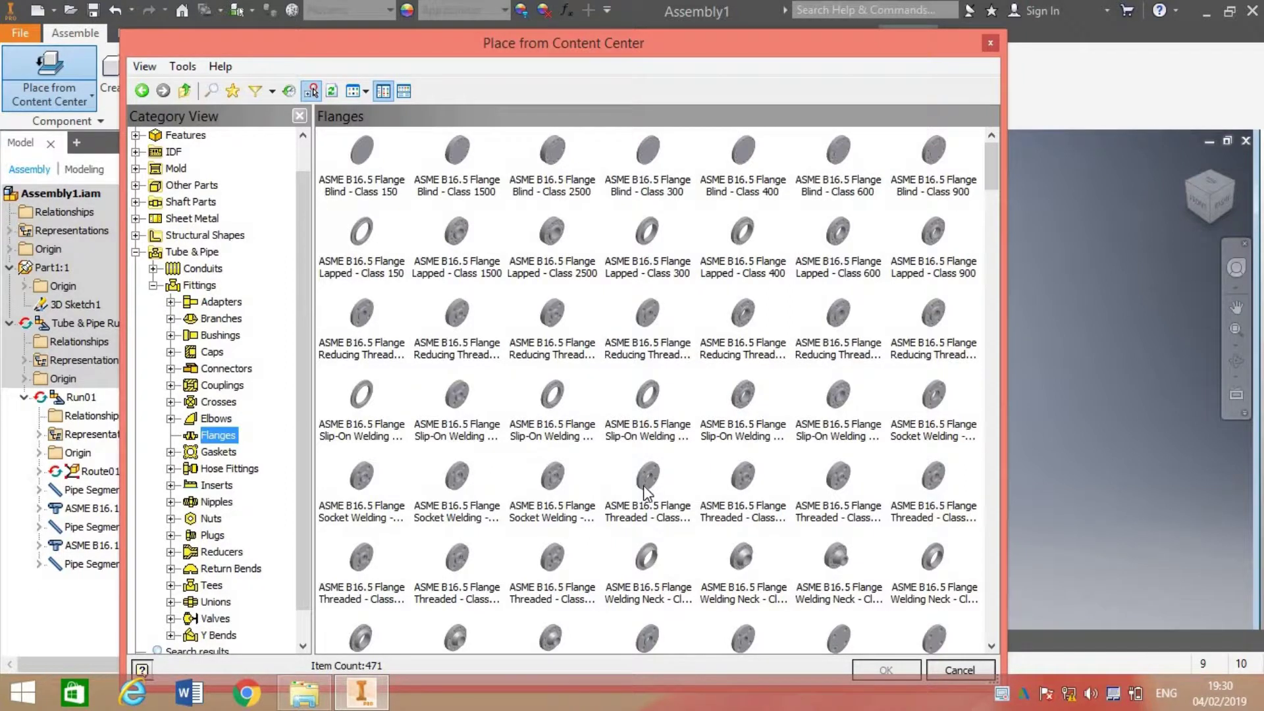
{"action": "double_click", "coordinate": [645, 490]}
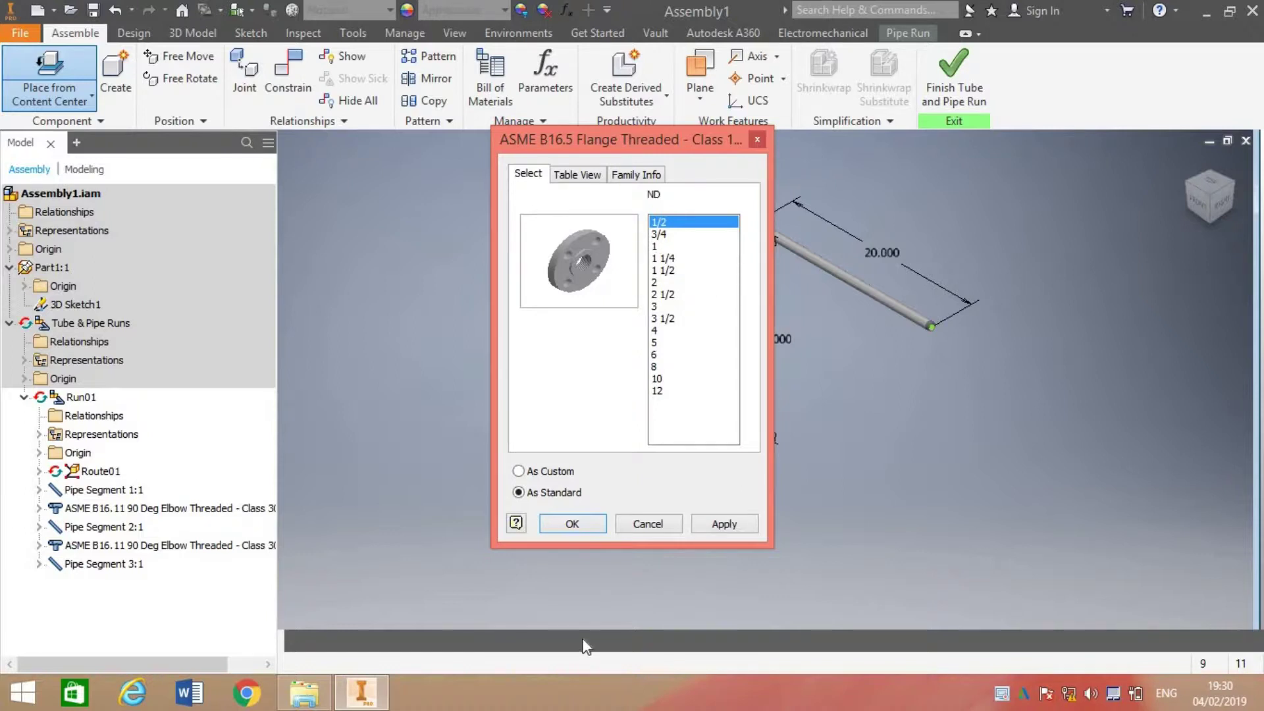
{"action": "left_click", "coordinate": [540, 474]}
{"action": "left_click", "coordinate": [587, 526]}
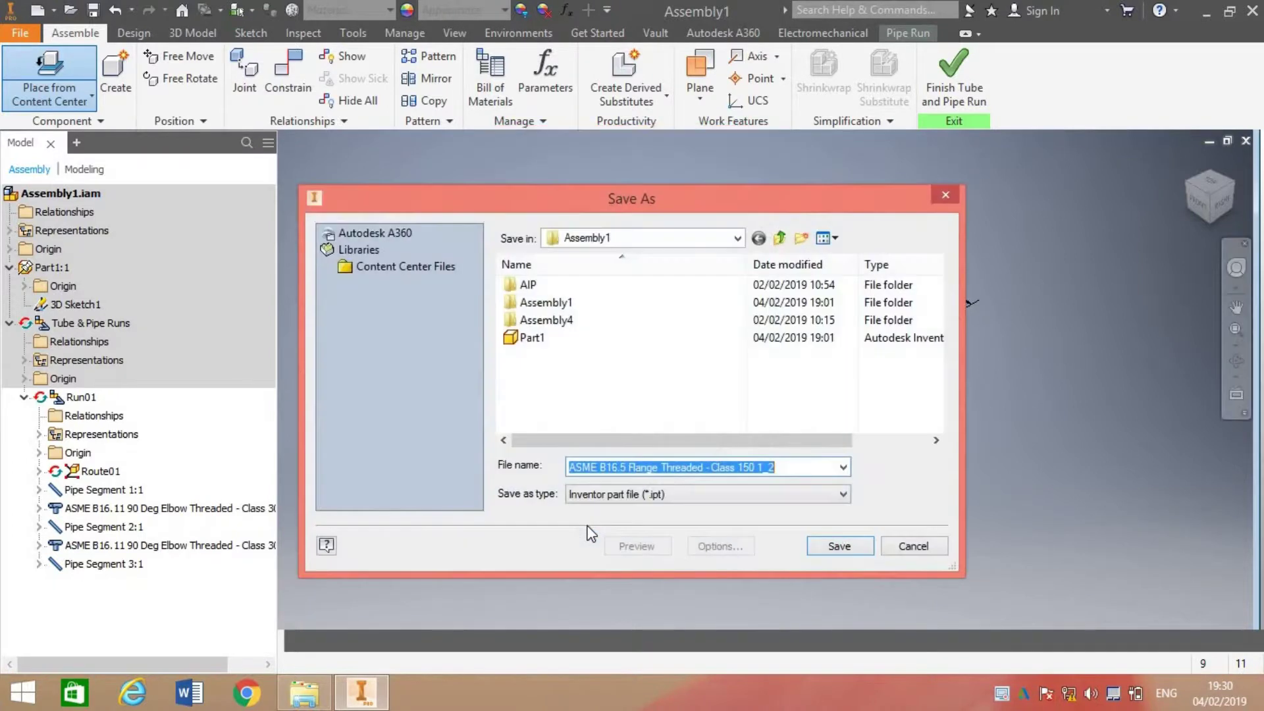
{"action": "left_click", "coordinate": [890, 548]}
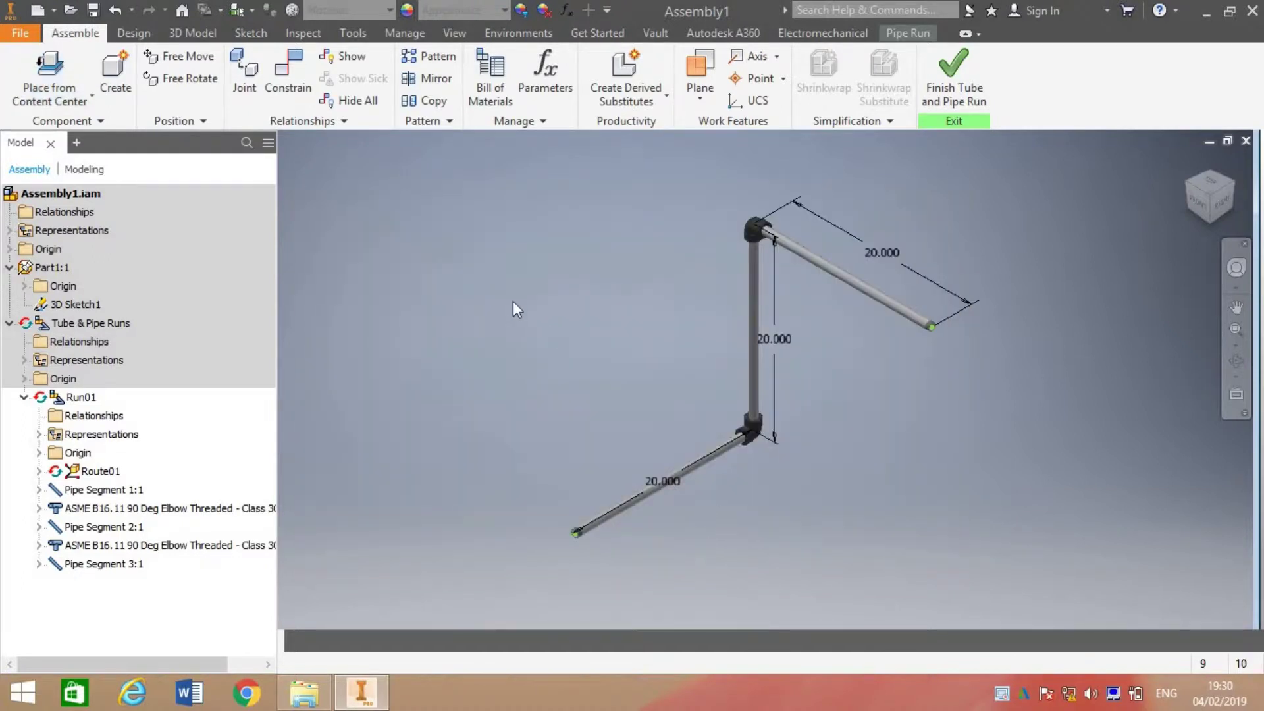
Place a standard ASME B16.5 Flange Threaded - Class 150, size 1/2, near the open end of the upper pipe
{"action": "left_click", "coordinate": [50, 72]}
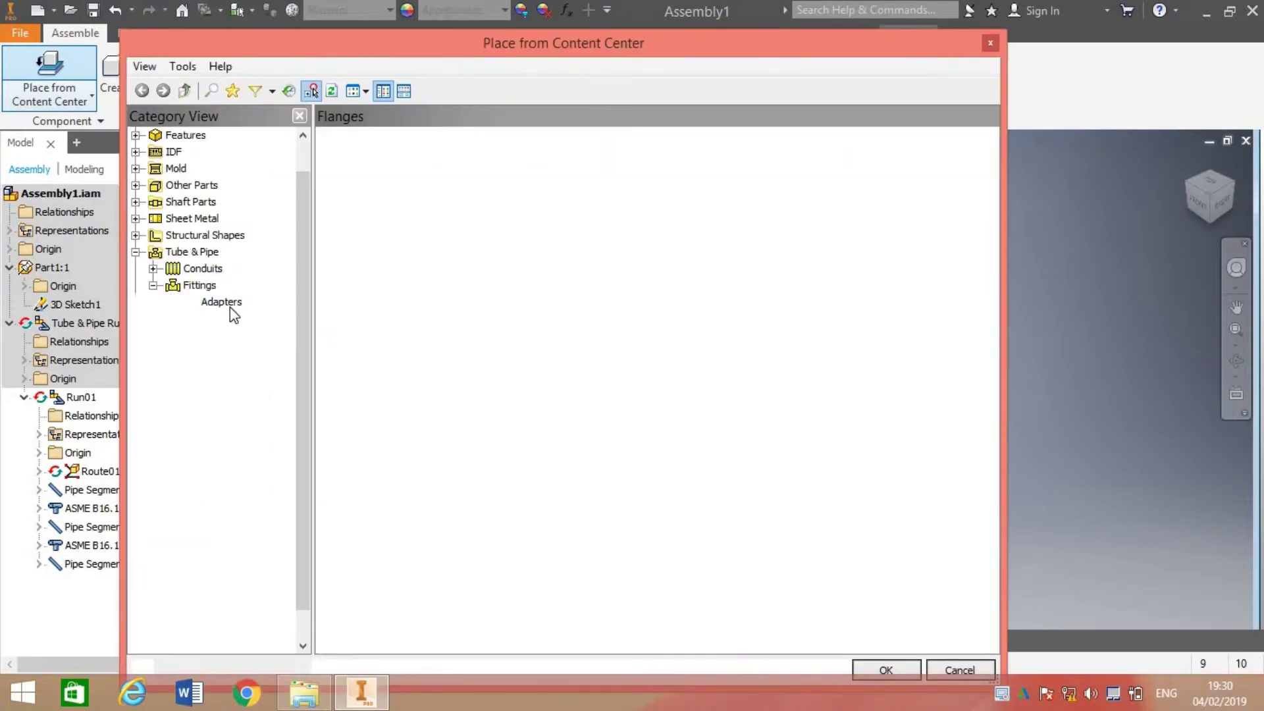
{"action": "double_click", "coordinate": [637, 480]}
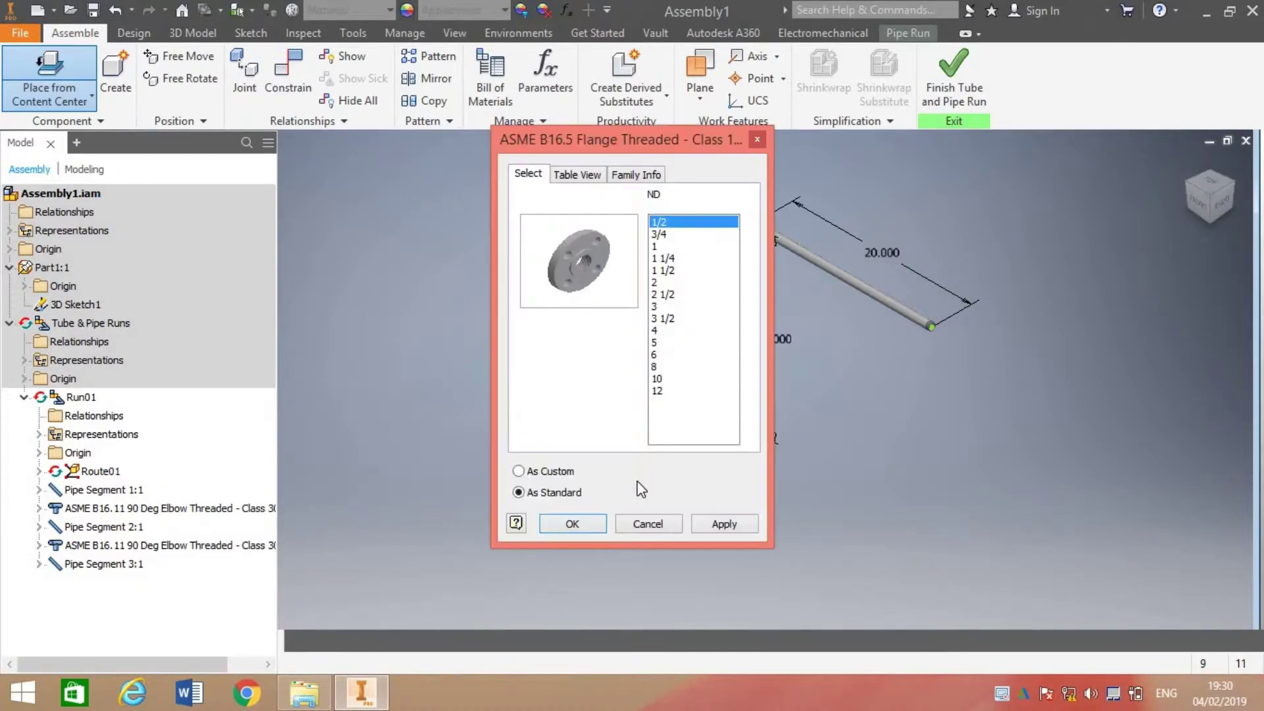
{"action": "left_click", "coordinate": [589, 528]}
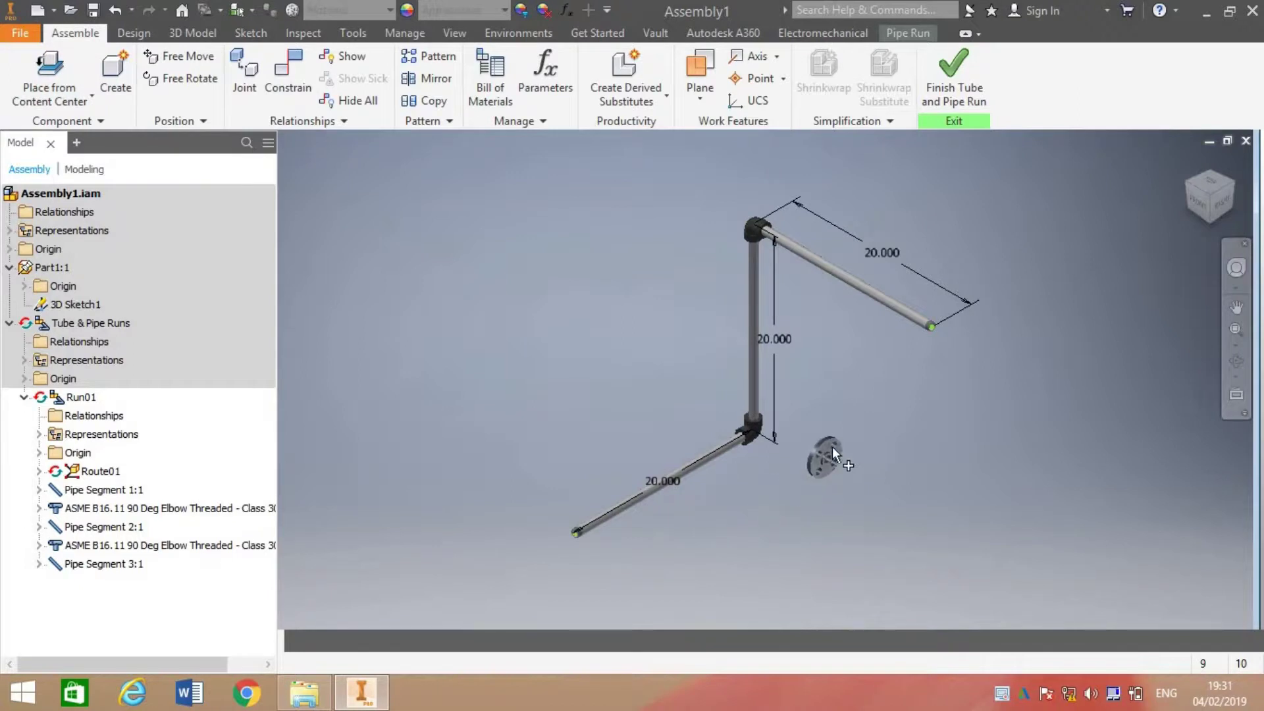
{"action": "left_click", "coordinate": [992, 353]}
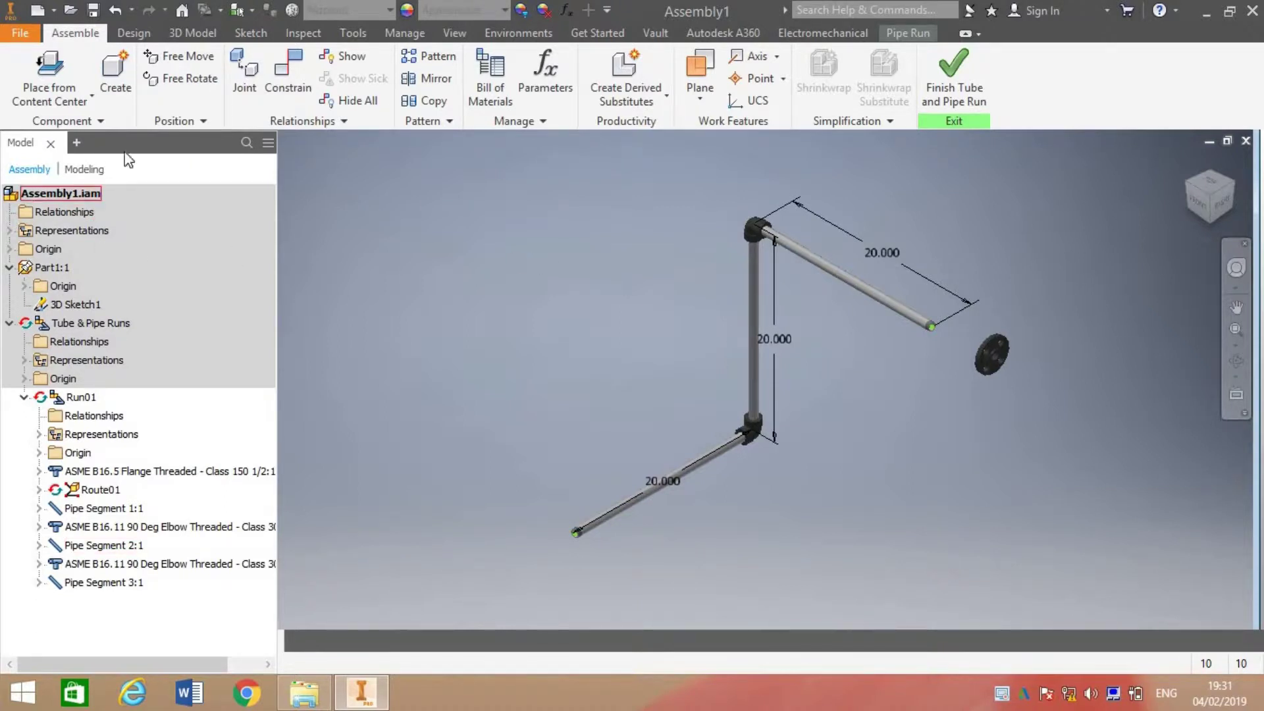
{"action": "left_click", "coordinate": [86, 402]}
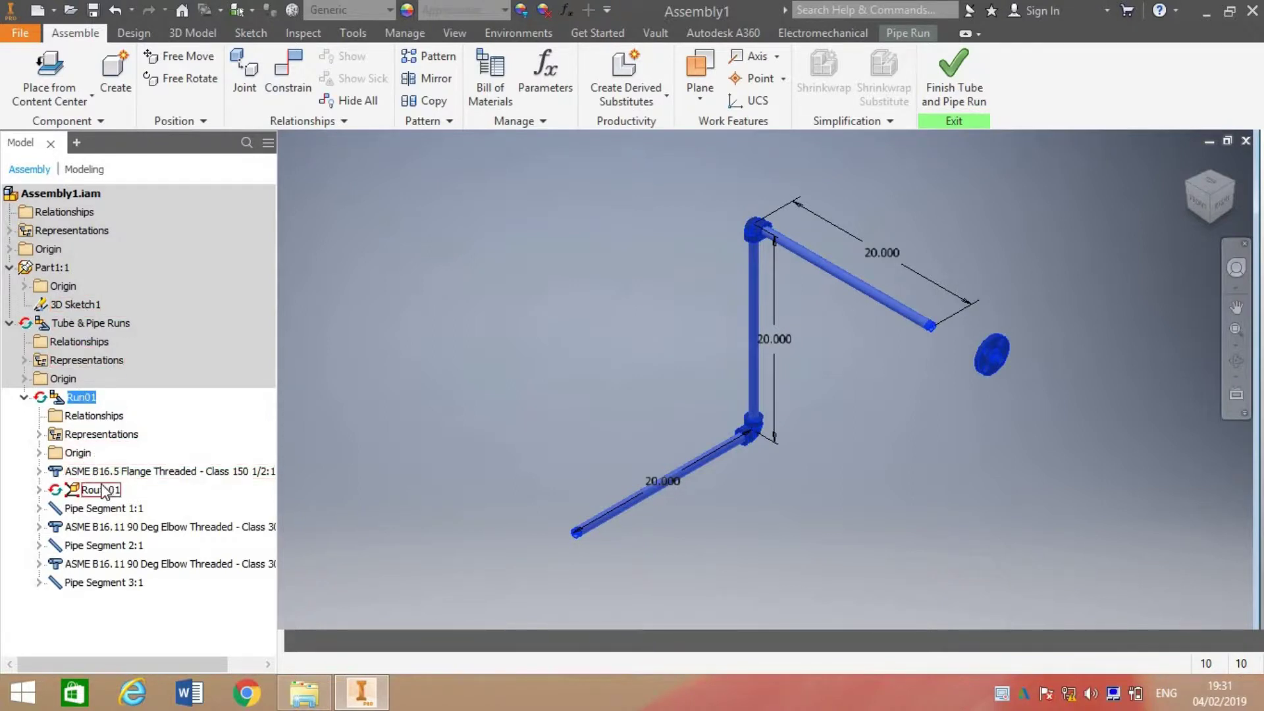
{"action": "left_click", "coordinate": [81, 398]}
{"action": "double_click", "coordinate": [101, 491]}
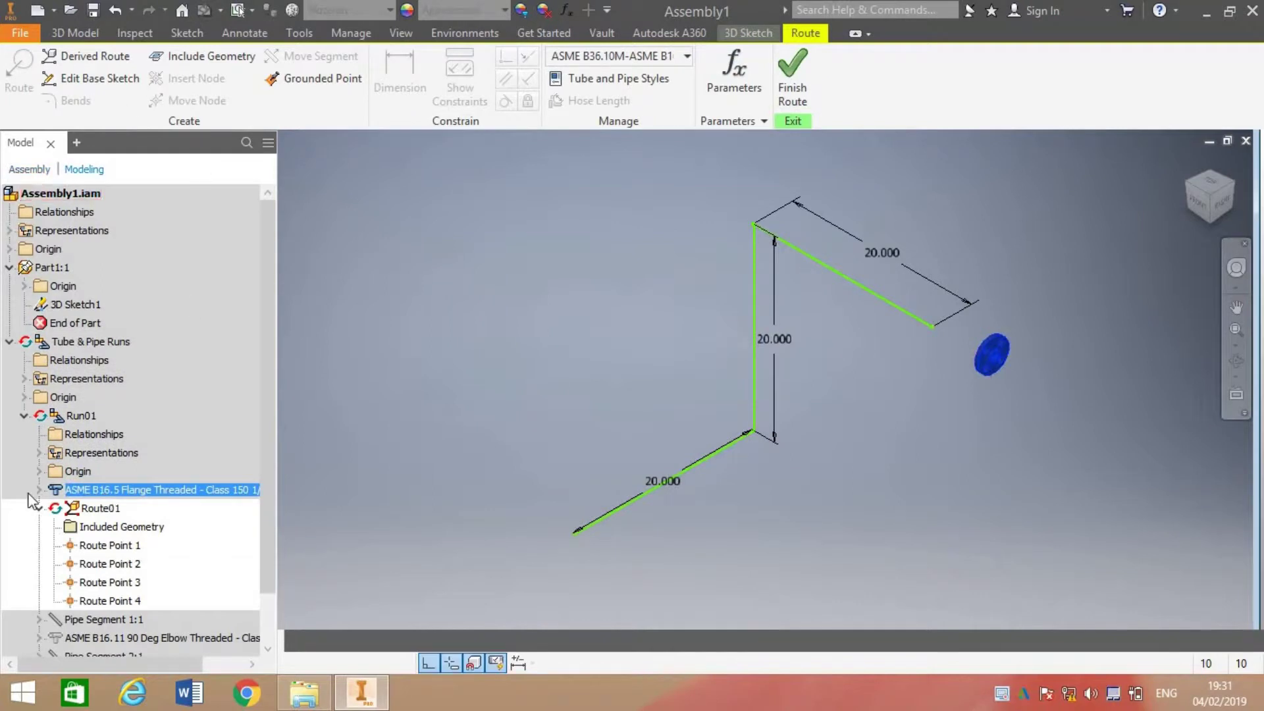
Activate Run01 and connect the flange to the upper pipe's open end with a user-defined engagement distance of 0.3 in
{"action": "double_click", "coordinate": [72, 416]}
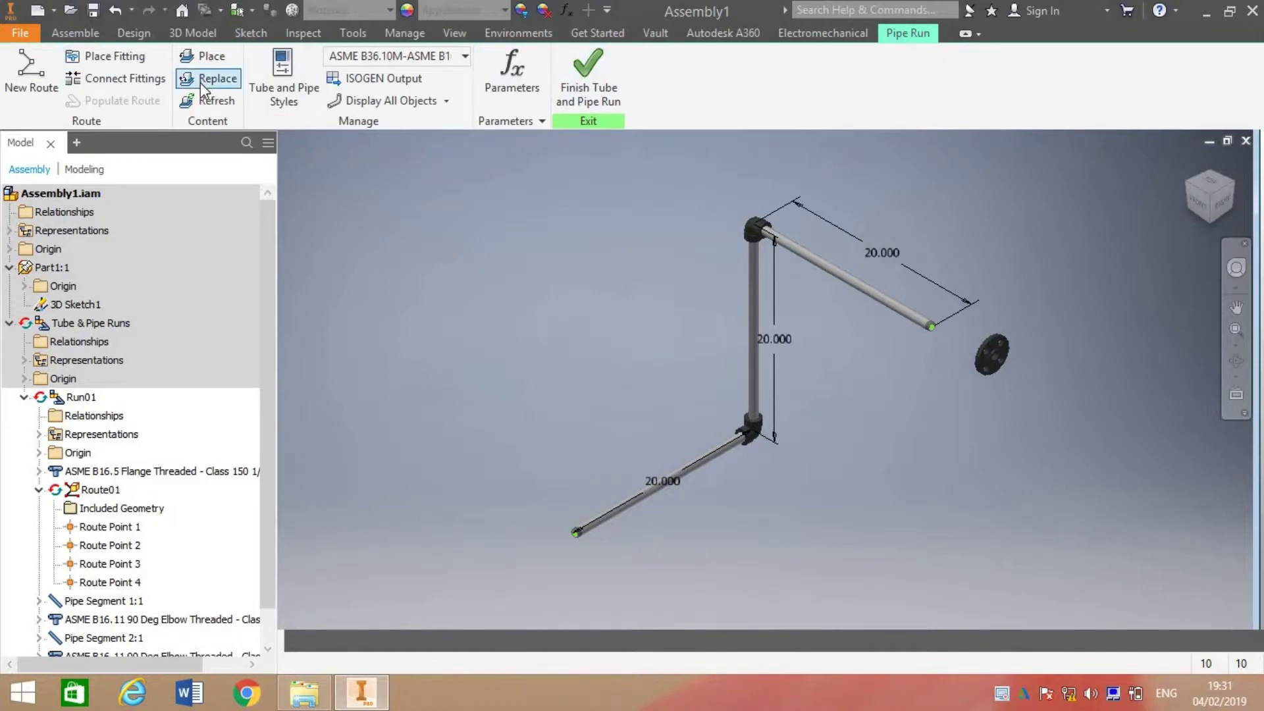
{"action": "left_click", "coordinate": [120, 74]}
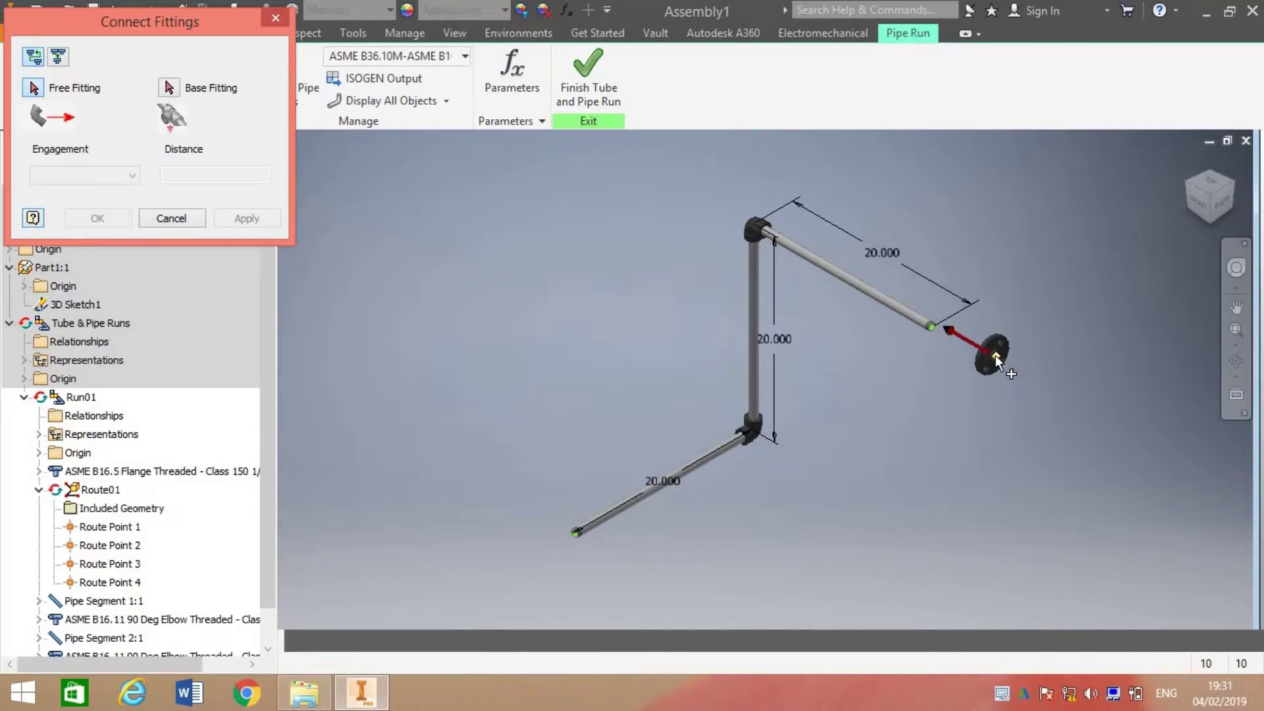
{"action": "left_click", "coordinate": [996, 358]}
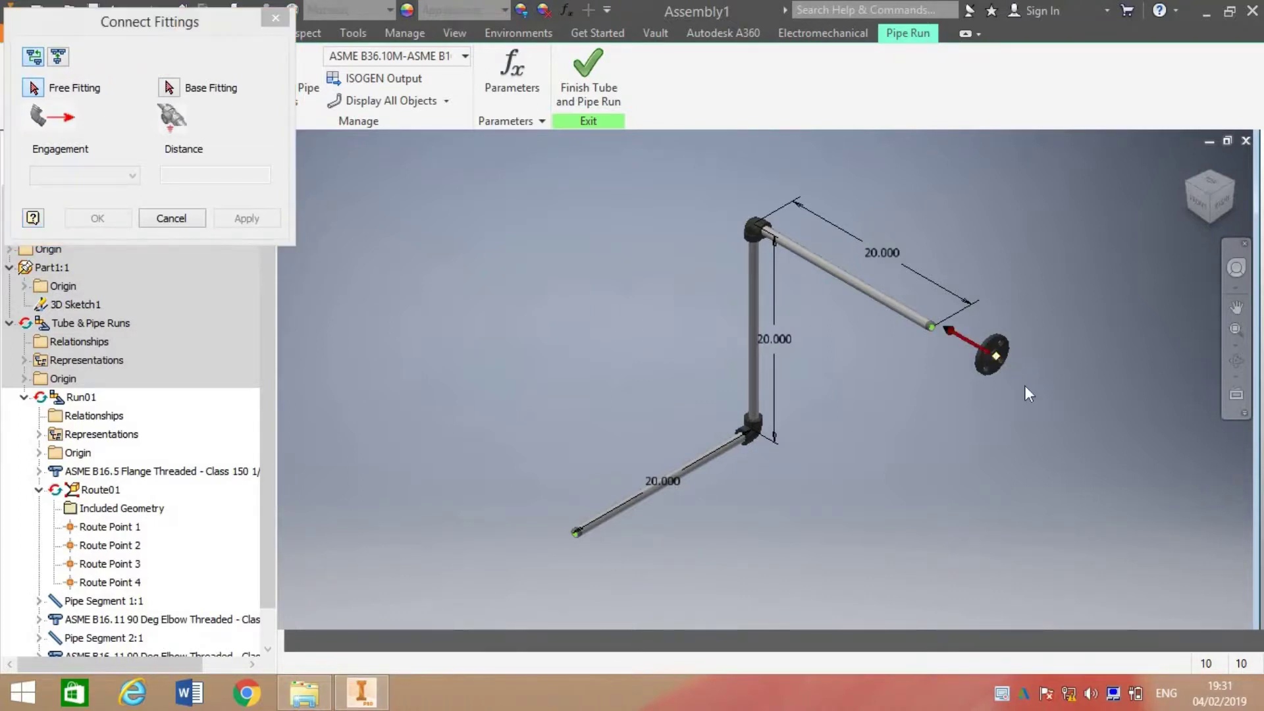
{"action": "left_click", "coordinate": [999, 359]}
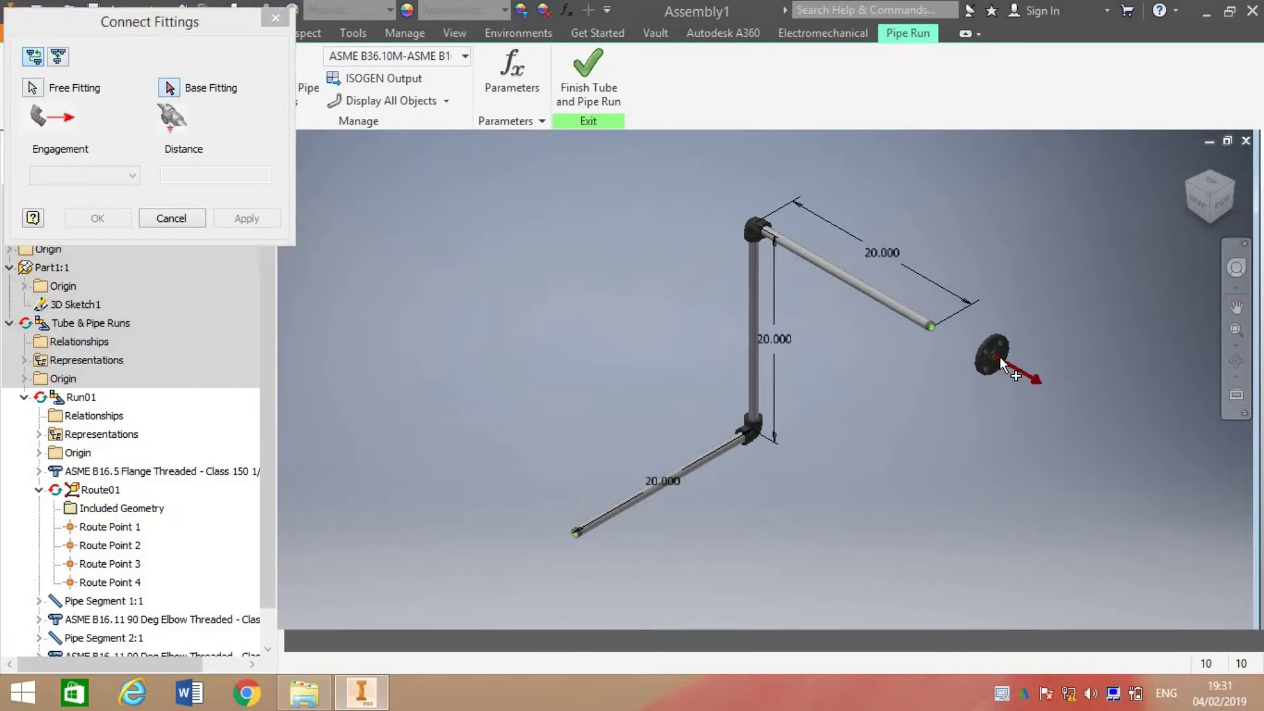
{"action": "left_click", "coordinate": [928, 320]}
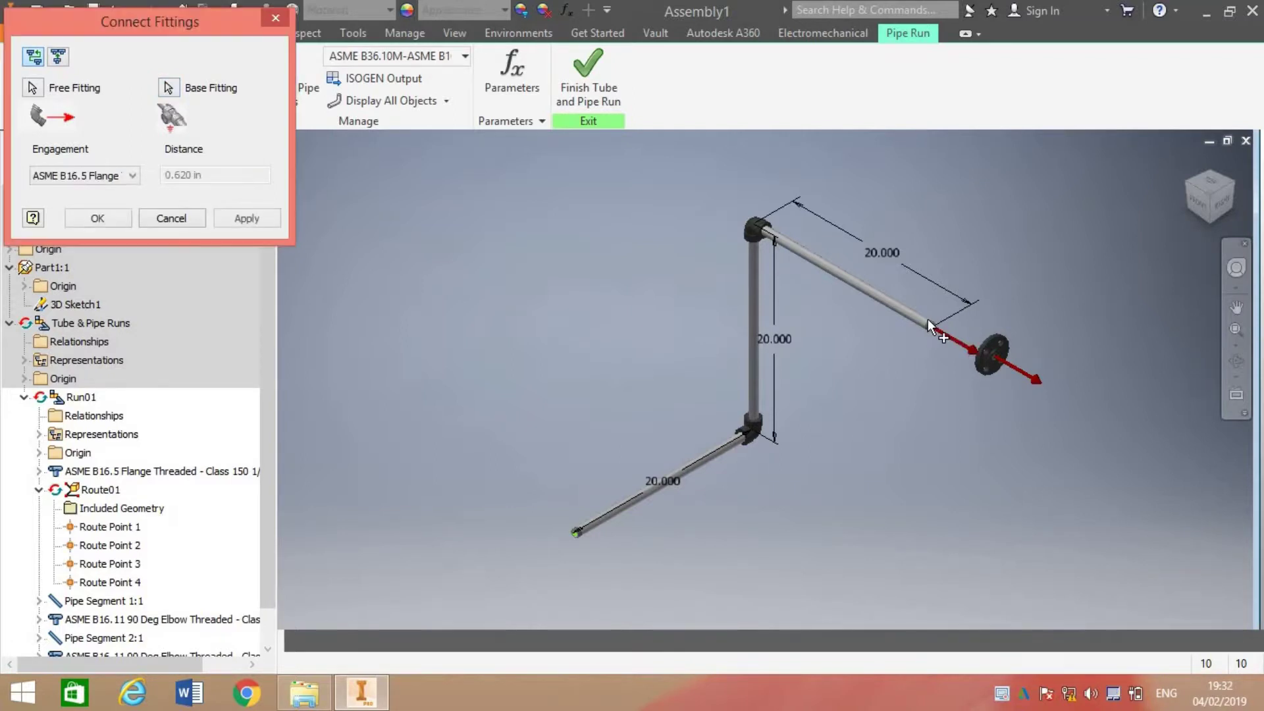
{"action": "left_click", "coordinate": [114, 176]}
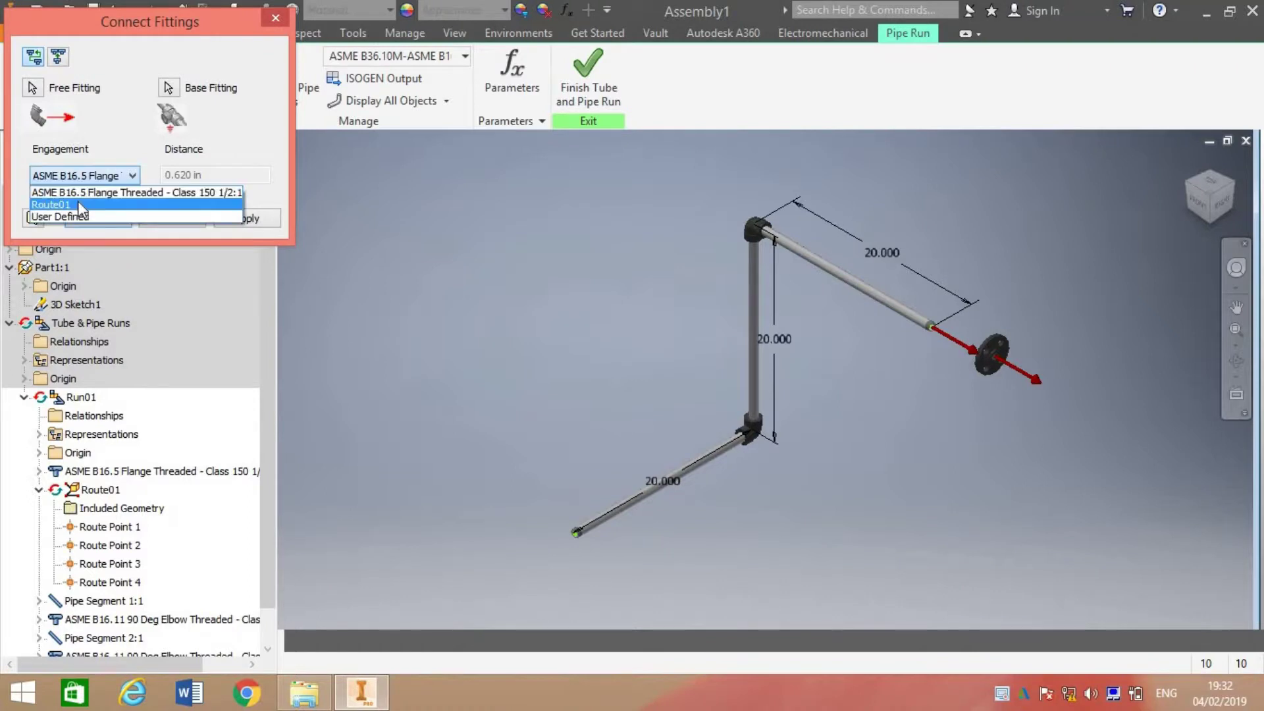
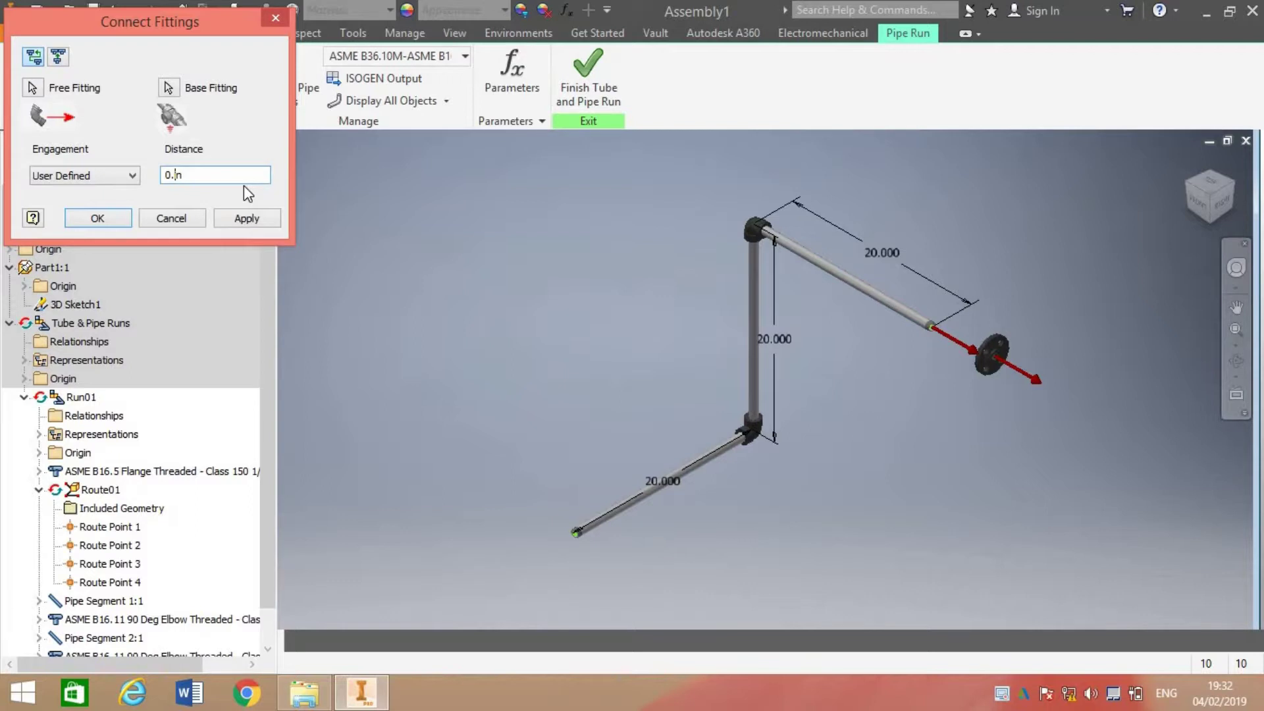
{"action": "type", "text": "3"}
{"action": "left_click", "coordinate": [243, 218]}
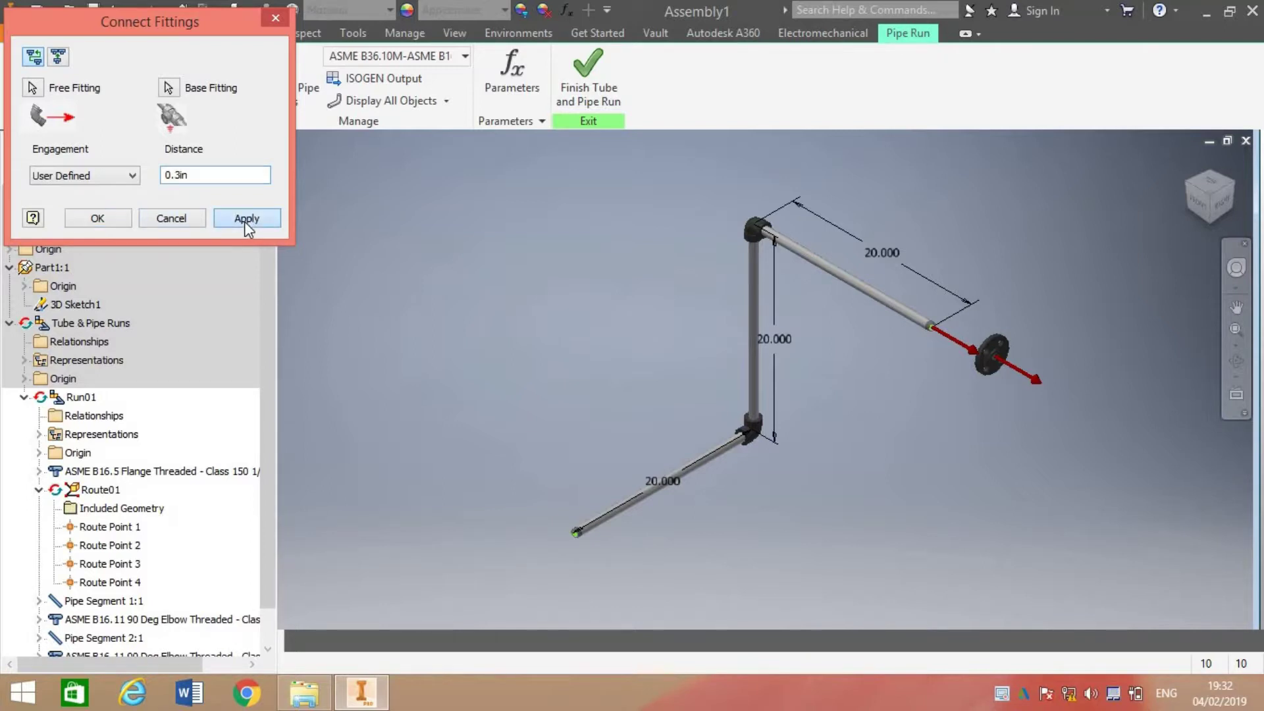
{"action": "left_click", "coordinate": [272, 21]}
Examine the connected threaded flange from its front and pipe sides, and the remaining open pipe end
{"action": "left_click", "coordinate": [1236, 361]}
{"action": "key", "text": "Escape"}
{"action": "scroll", "coordinate": [921, 402], "scroll_direction": "down", "scroll_amount": 3}
{"action": "scroll", "coordinate": [921, 402], "scroll_direction": "up", "scroll_amount": 6}
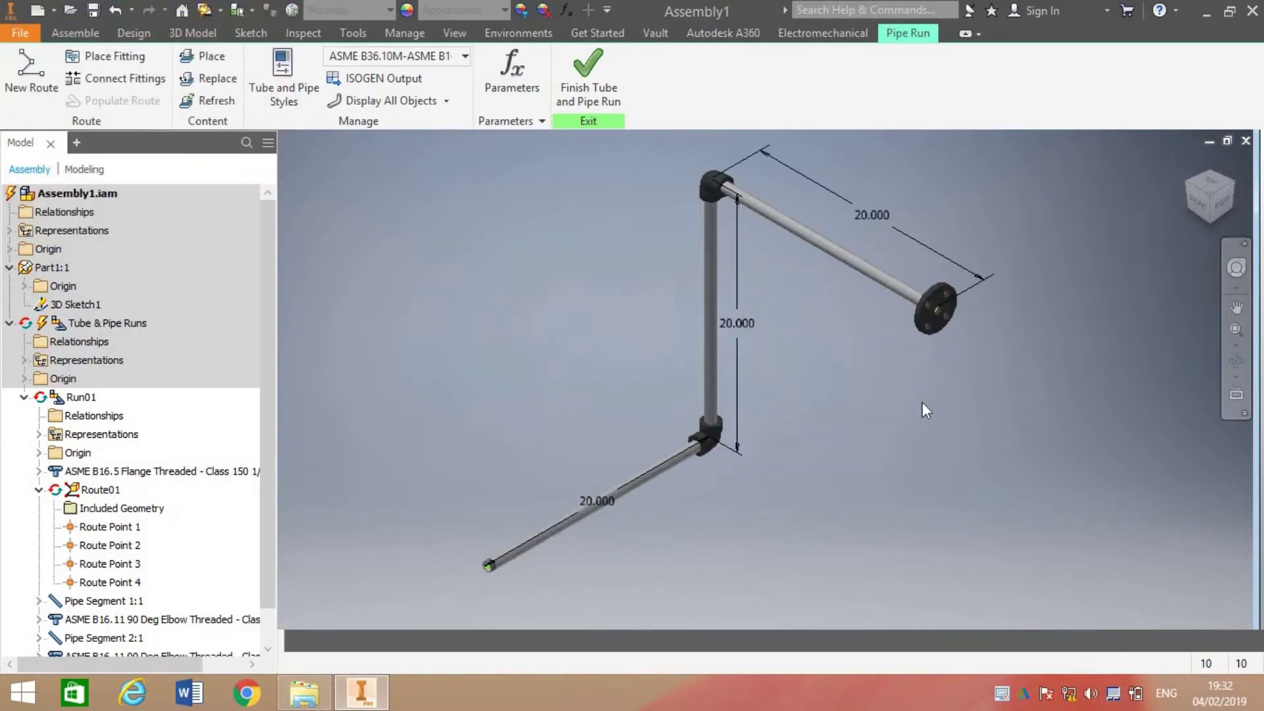
{"action": "left_click", "coordinate": [1236, 306]}
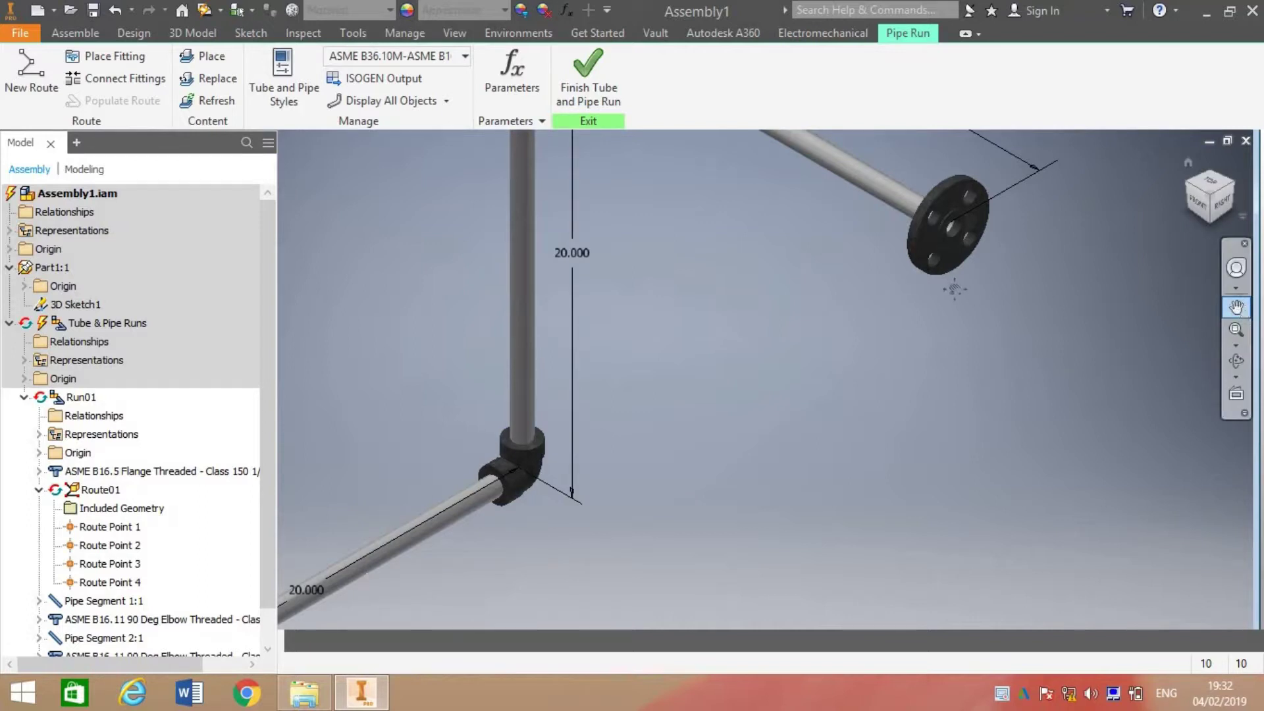
{"action": "scroll", "coordinate": [724, 421], "scroll_direction": "down", "scroll_amount": 2}
{"action": "left_click_drag", "start_coordinate": [722, 421], "coordinate": [894, 368]}
{"action": "scroll", "coordinate": [892, 367], "scroll_direction": "up", "scroll_amount": 6}
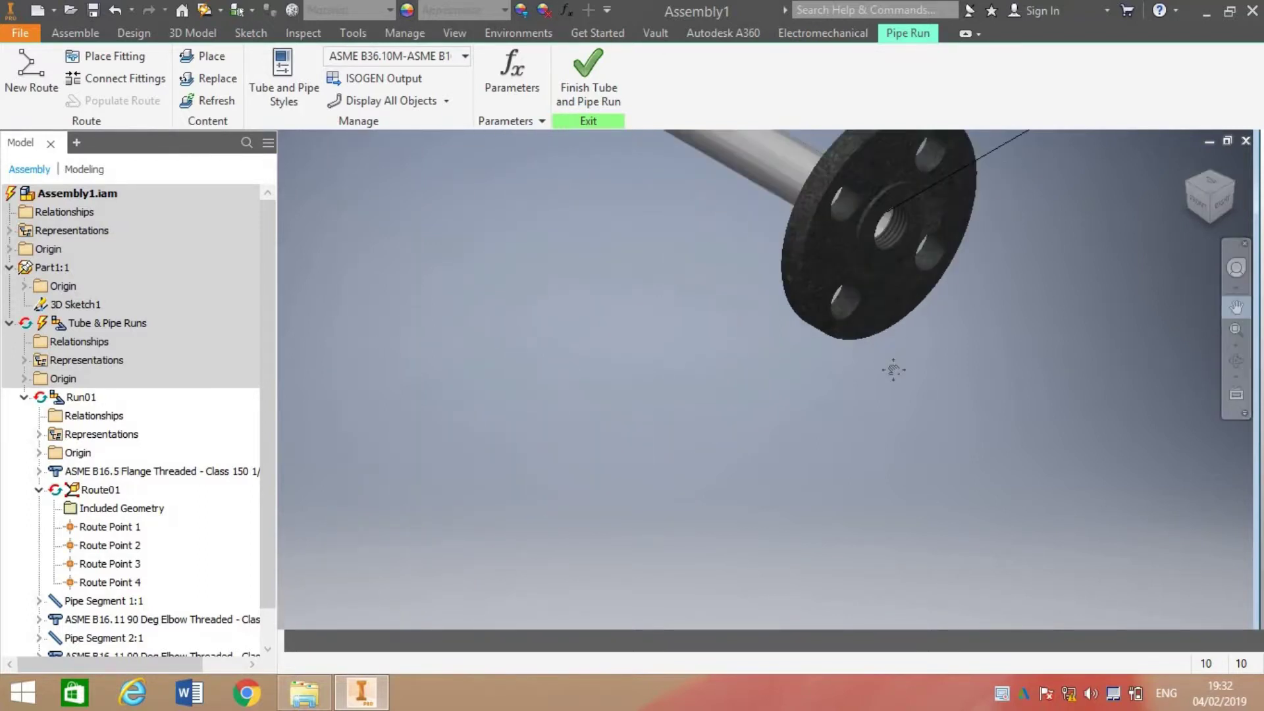
{"action": "left_click_drag", "start_coordinate": [856, 263], "coordinate": [888, 499]}
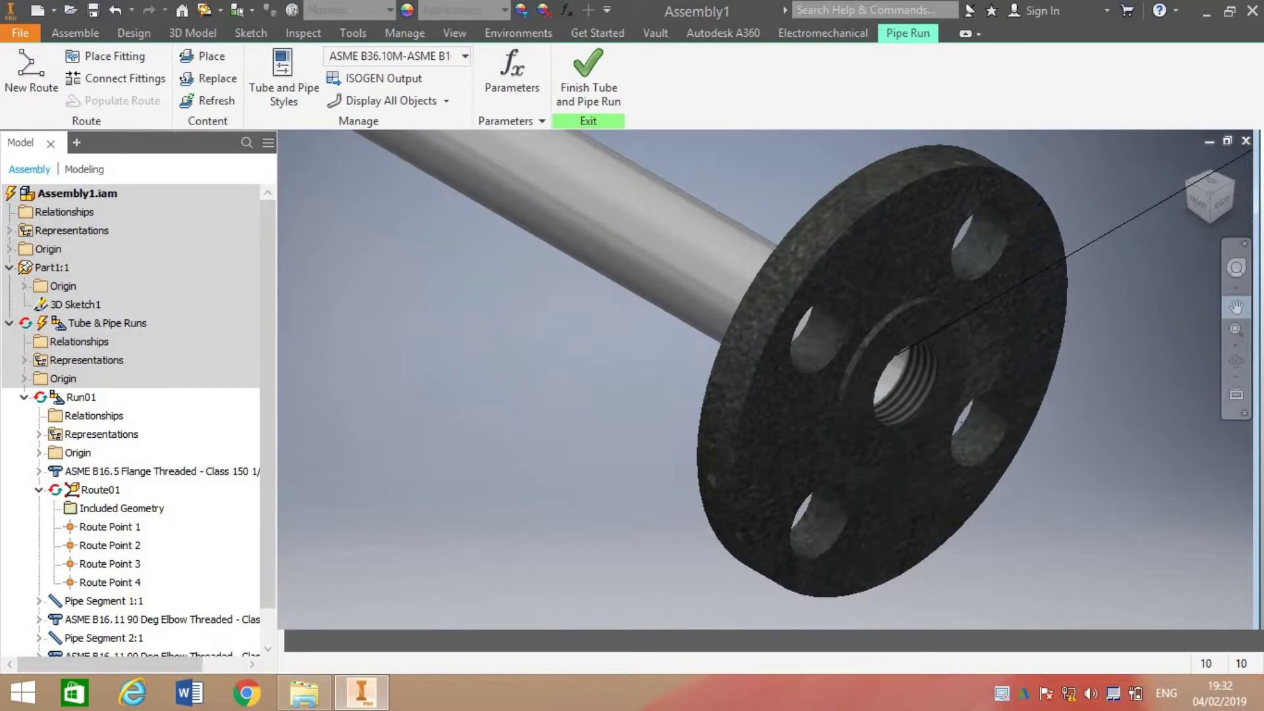
{"action": "left_click", "coordinate": [1236, 360]}
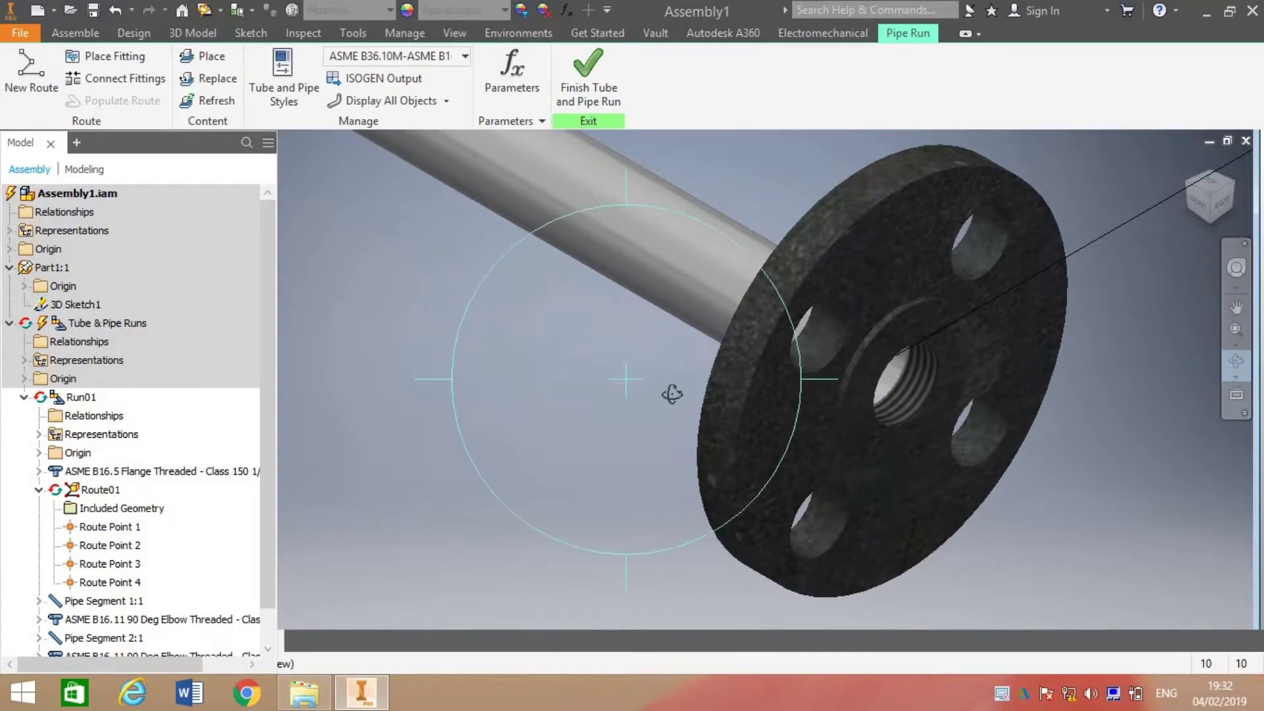
{"action": "mouse_move", "coordinate": [645, 398]}
{"action": "left_mouse_down"}
{"action": "mouse_move", "coordinate": [697, 392]}
{"action": "mouse_move", "coordinate": [658, 395]}
{"action": "left_mouse_up"}
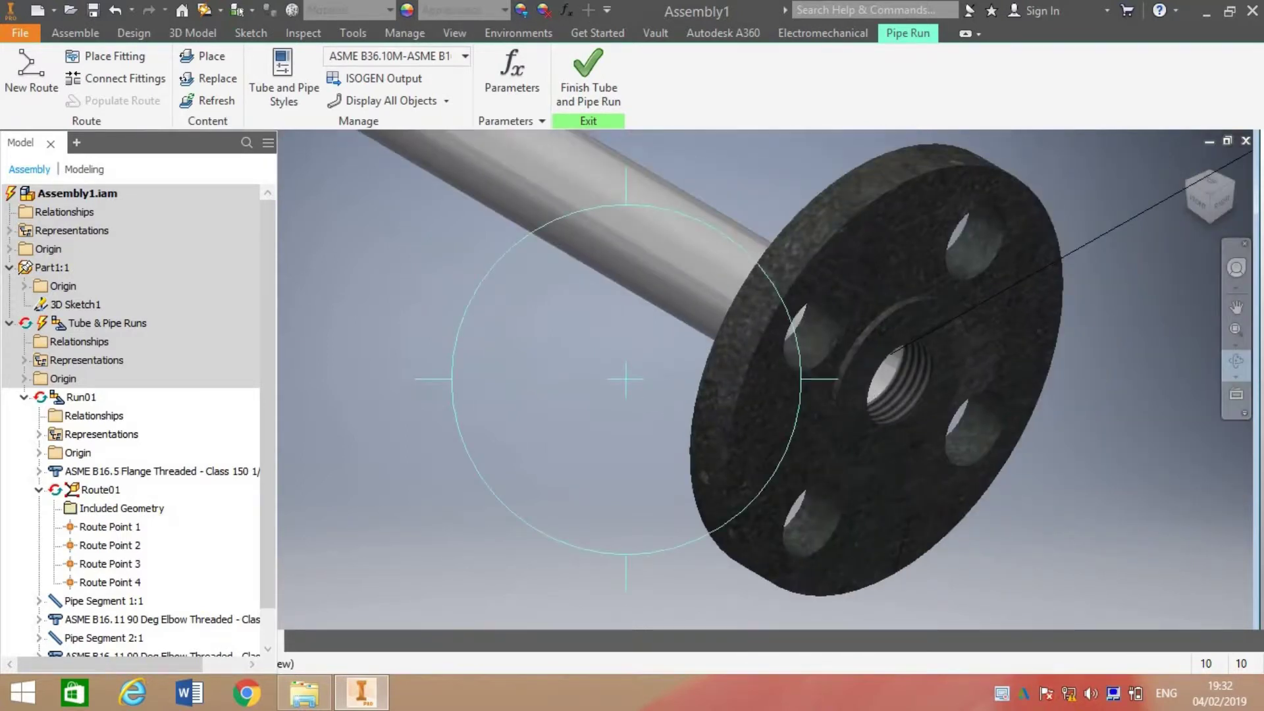
{"action": "scroll", "coordinate": [767, 387], "scroll_direction": "up", "scroll_amount": 3}
{"action": "scroll", "coordinate": [767, 387], "scroll_direction": "down", "scroll_amount": 6}
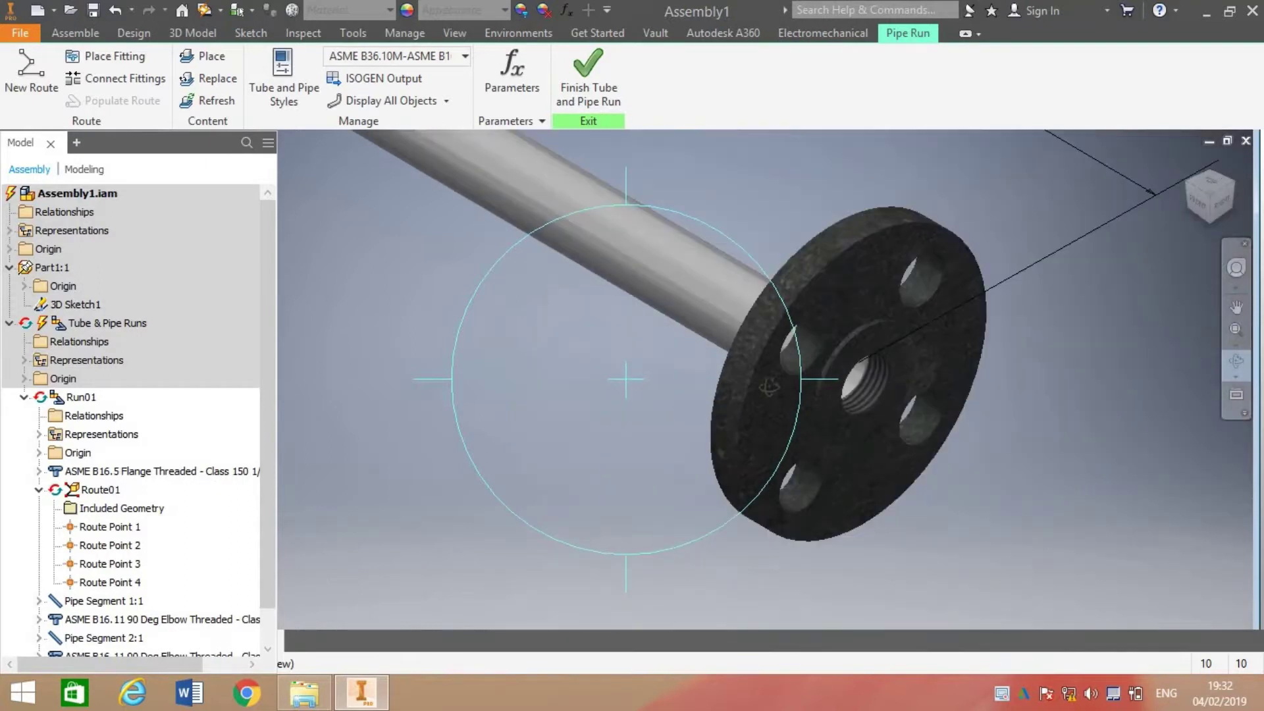
{"action": "left_click_drag", "start_coordinate": [782, 339], "coordinate": [891, 310]}
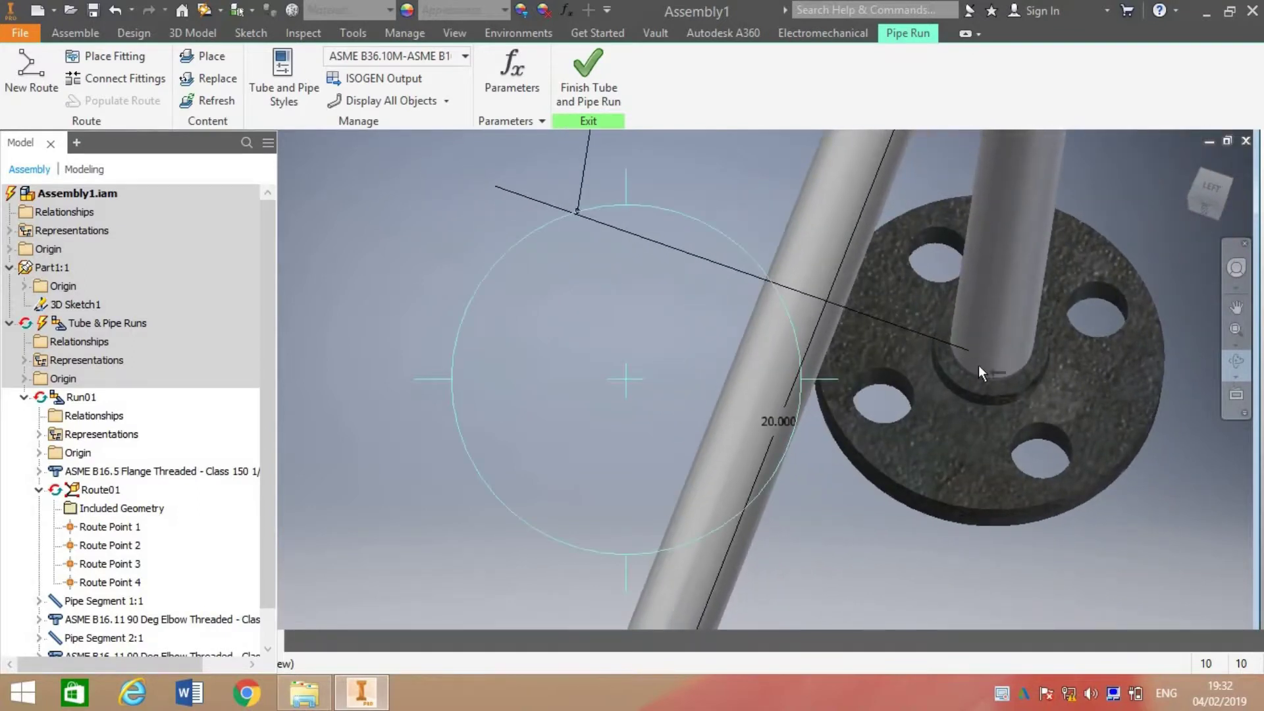
{"action": "scroll", "coordinate": [979, 364], "scroll_direction": "down", "scroll_amount": 5}
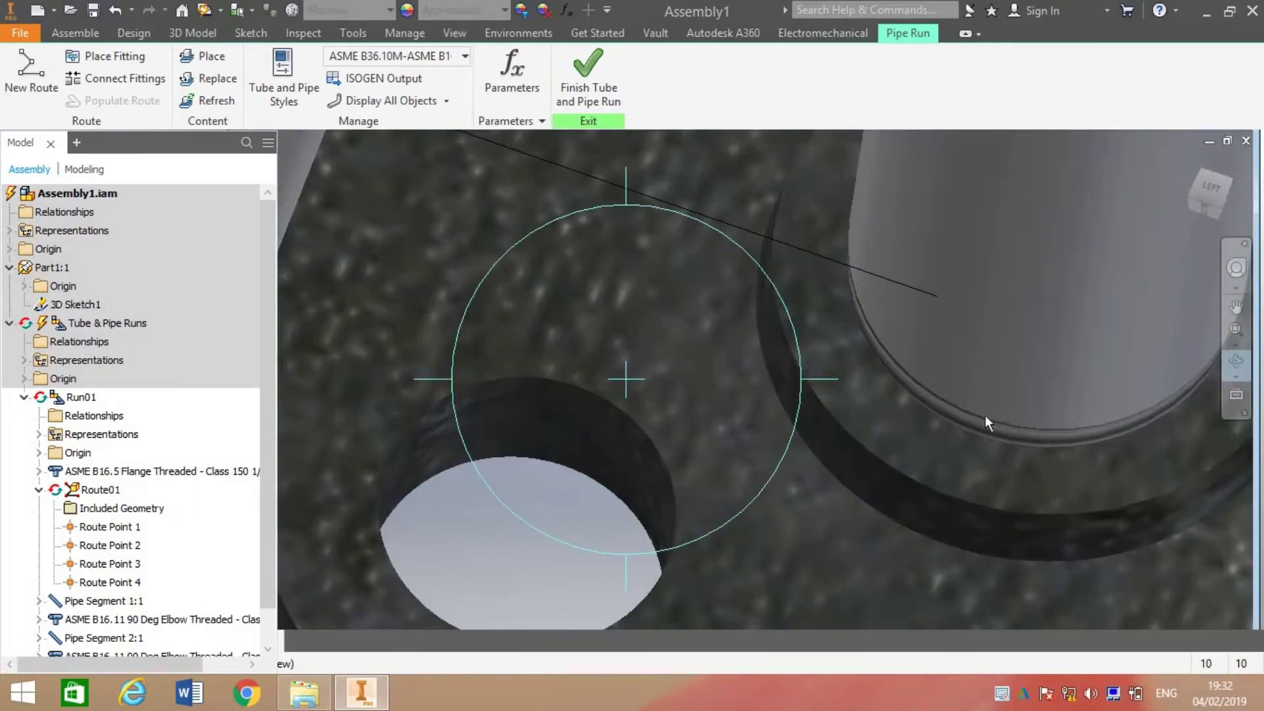
{"action": "scroll", "coordinate": [975, 398], "scroll_direction": "up", "scroll_amount": 5}
{"action": "scroll", "coordinate": [985, 394], "scroll_direction": "up", "scroll_amount": 2}
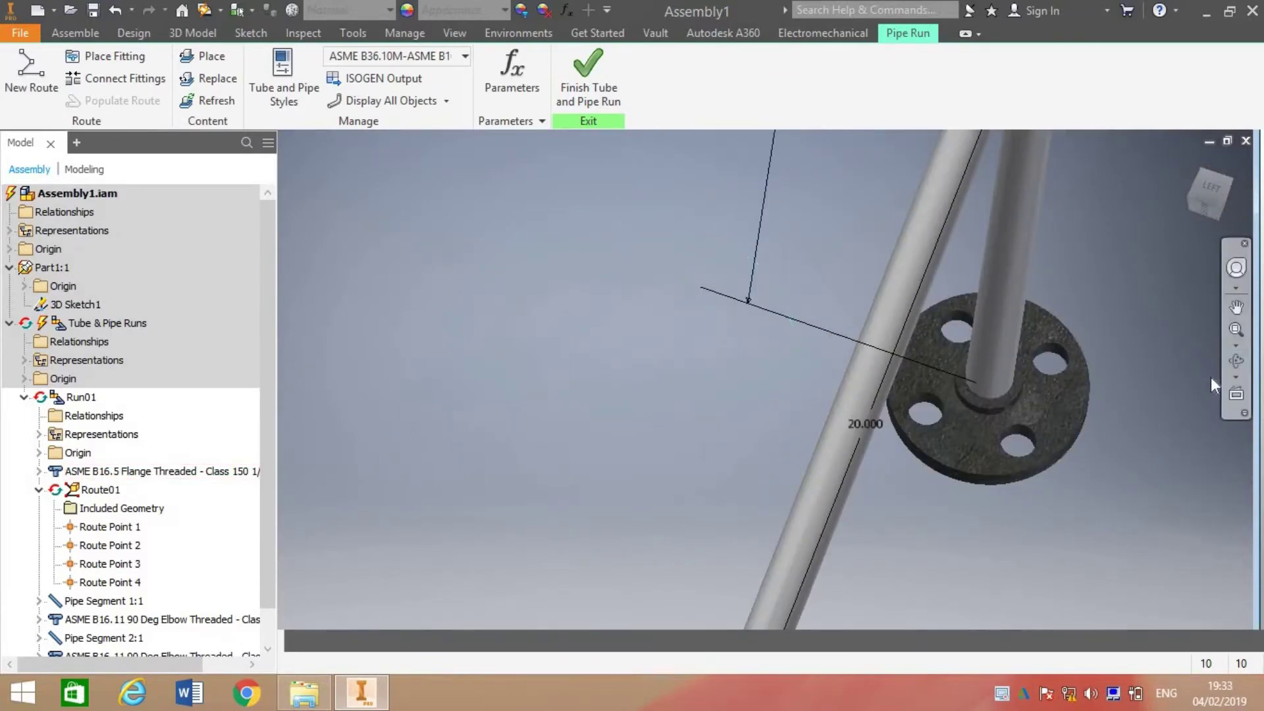
{"action": "left_click", "coordinate": [1237, 362]}
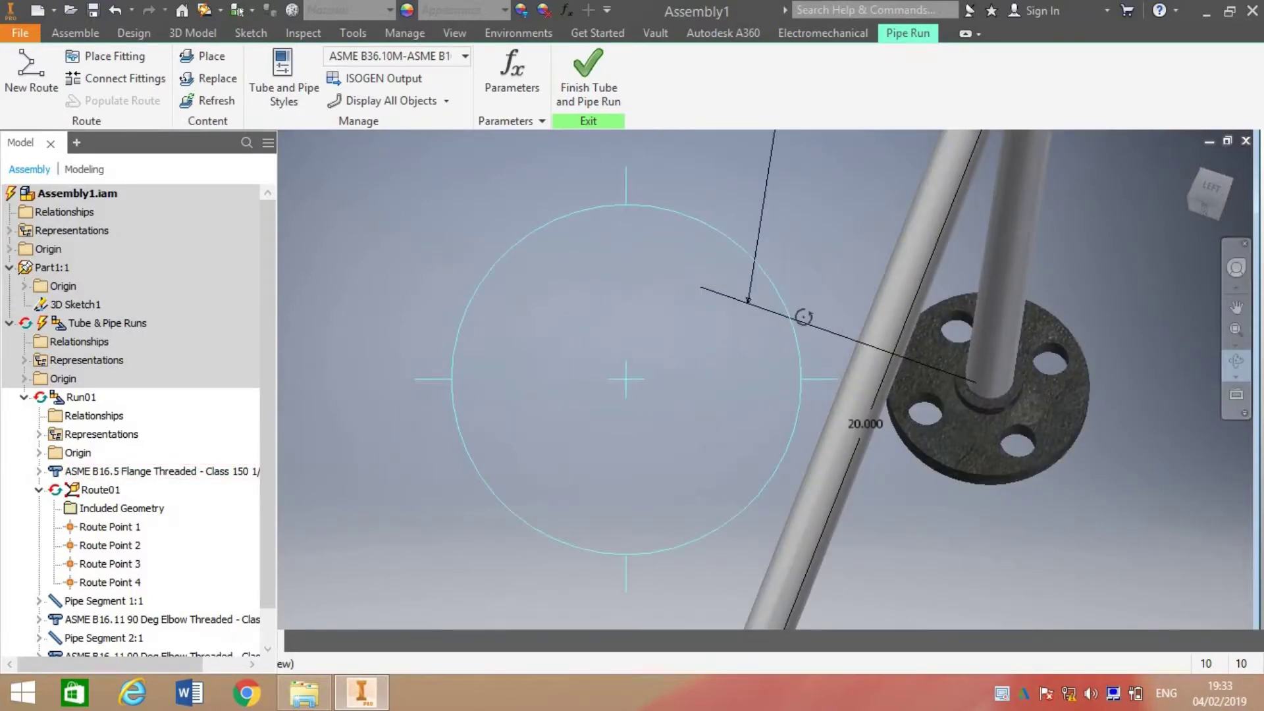
{"action": "left_click_drag", "start_coordinate": [744, 292], "coordinate": [714, 255]}
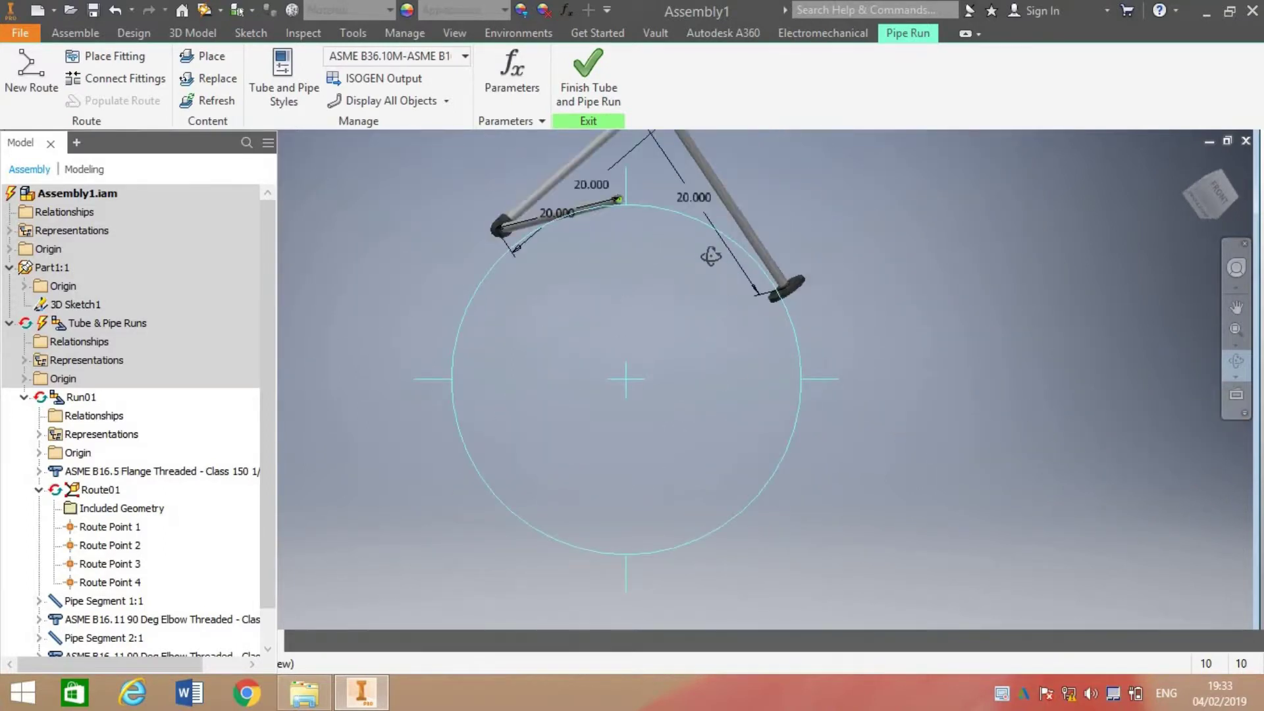
{"action": "left_click", "coordinate": [1236, 307]}
{"action": "left_click_drag", "start_coordinate": [685, 338], "coordinate": [806, 439]}
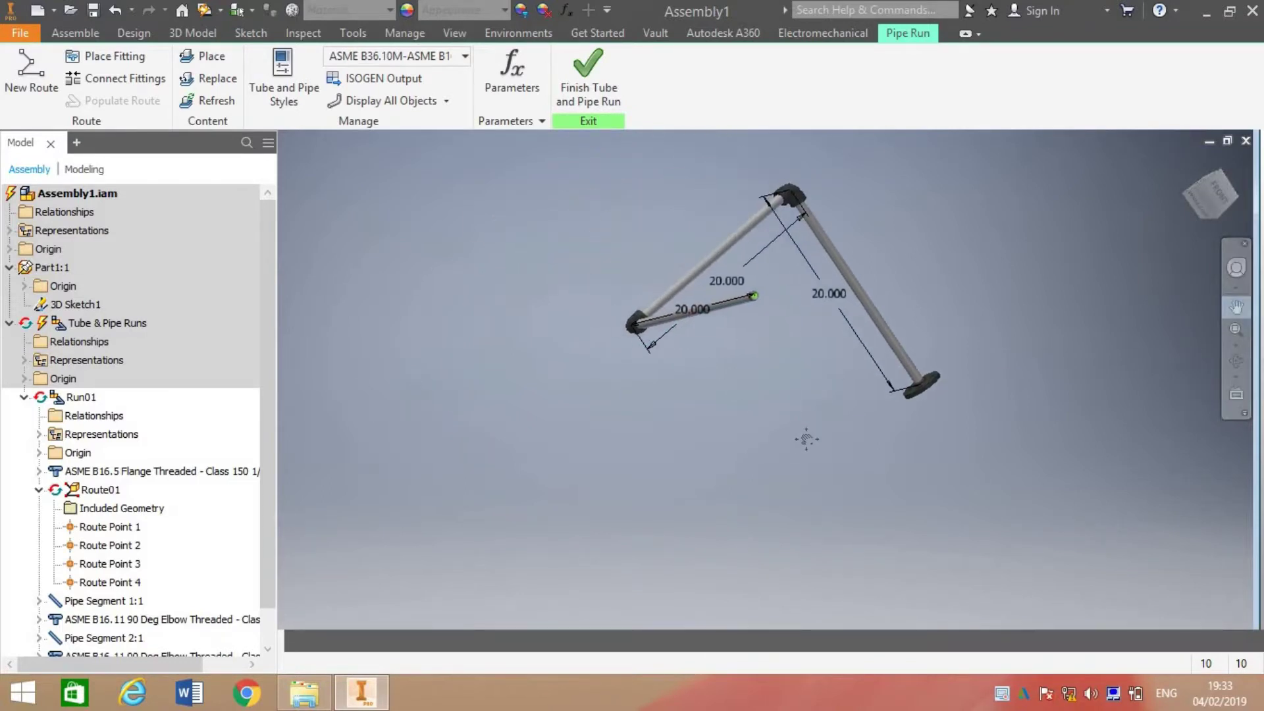
{"action": "scroll", "coordinate": [806, 440], "scroll_direction": "up", "scroll_amount": 5}
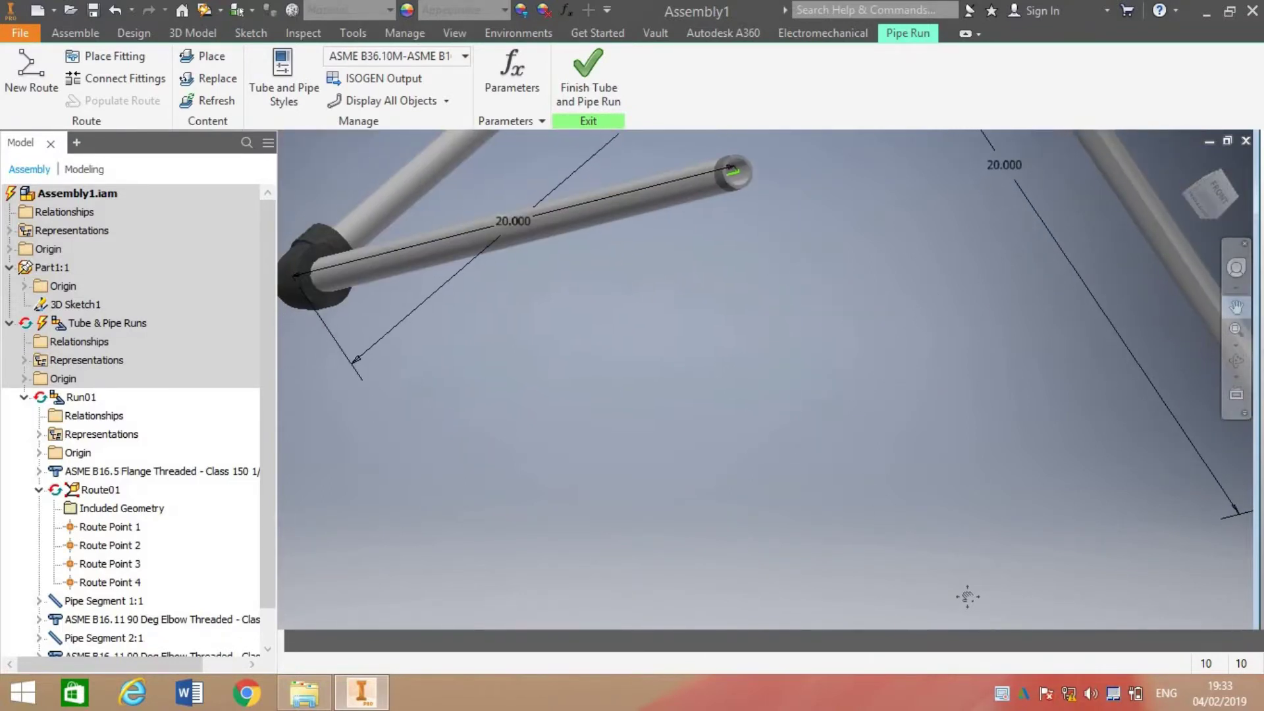
{"action": "scroll", "coordinate": [968, 596], "scroll_direction": "down", "scroll_amount": 3}
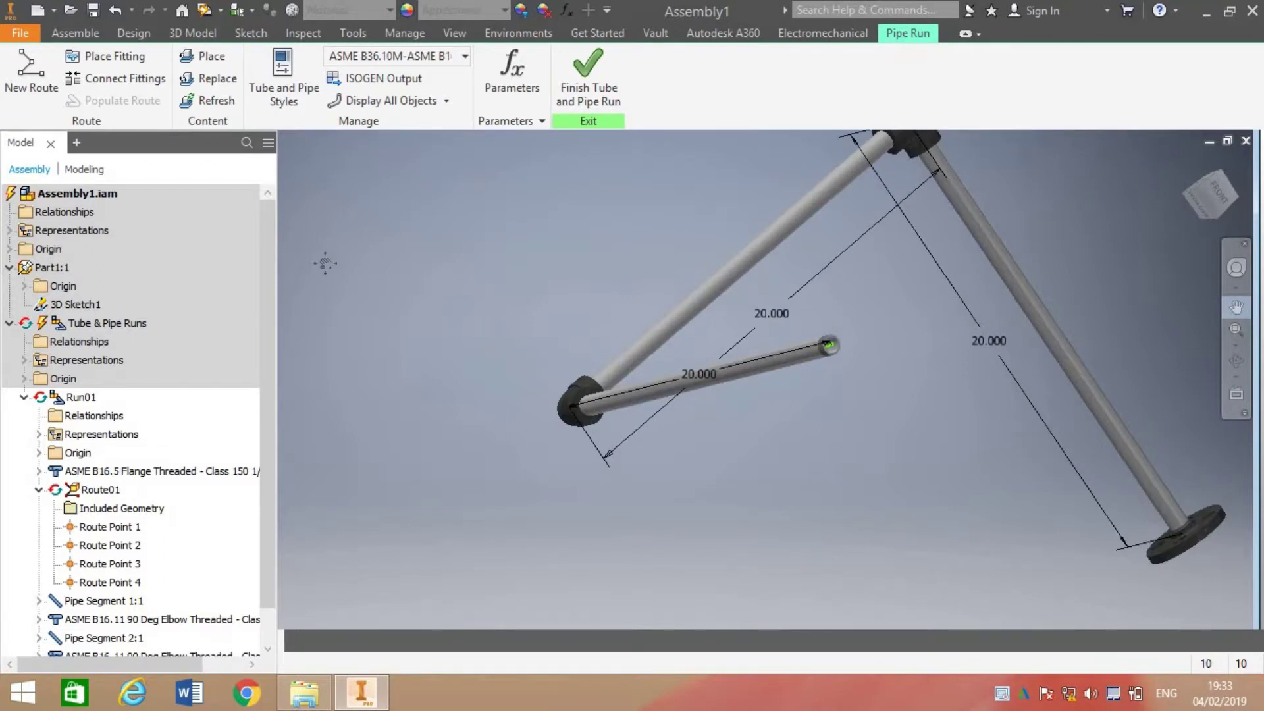
Open the Content Center's Elbows category under Tube & Pipe fittings and look through the available elbow families
{"action": "left_click", "coordinate": [66, 40]}
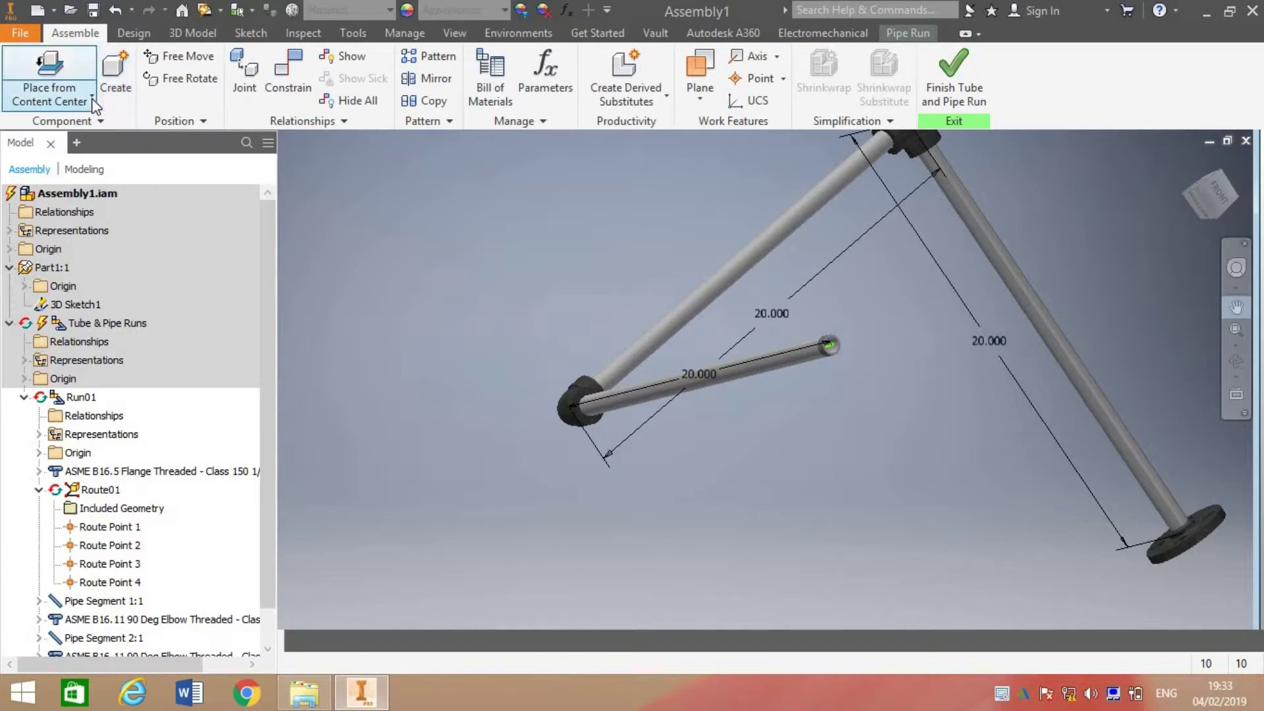
{"action": "left_click", "coordinate": [92, 97]}
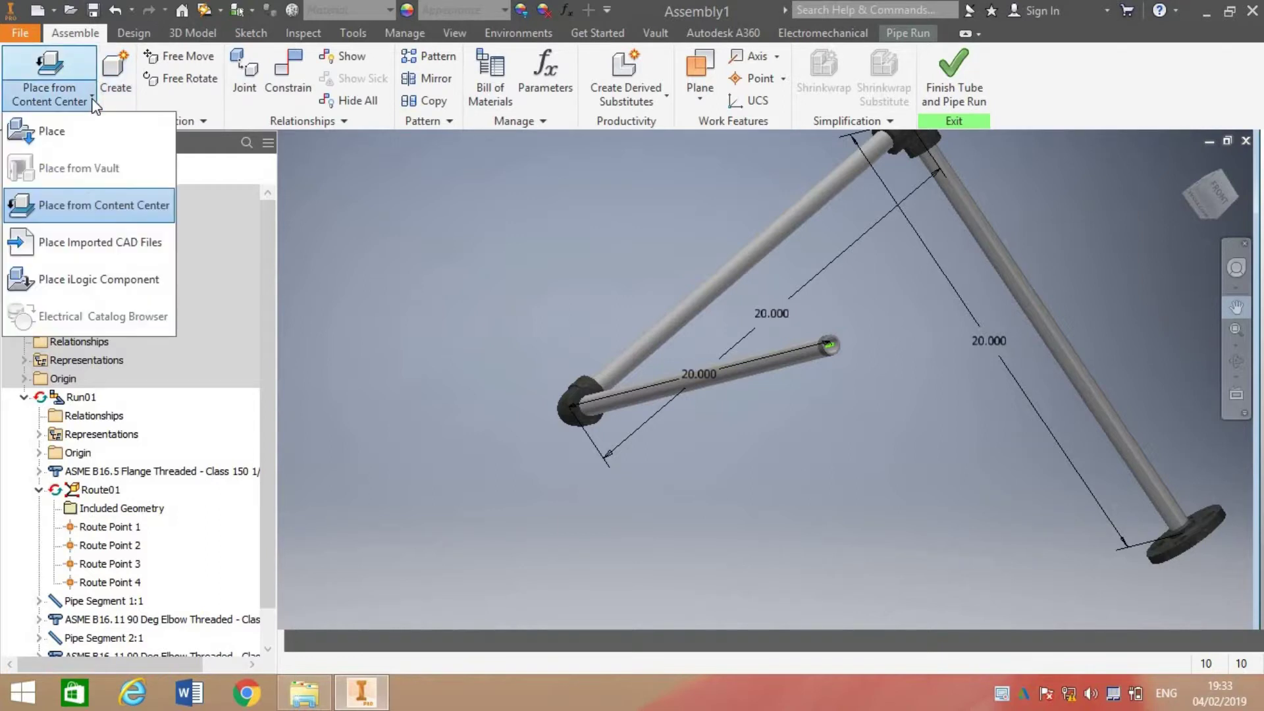
{"action": "left_click", "coordinate": [105, 211]}
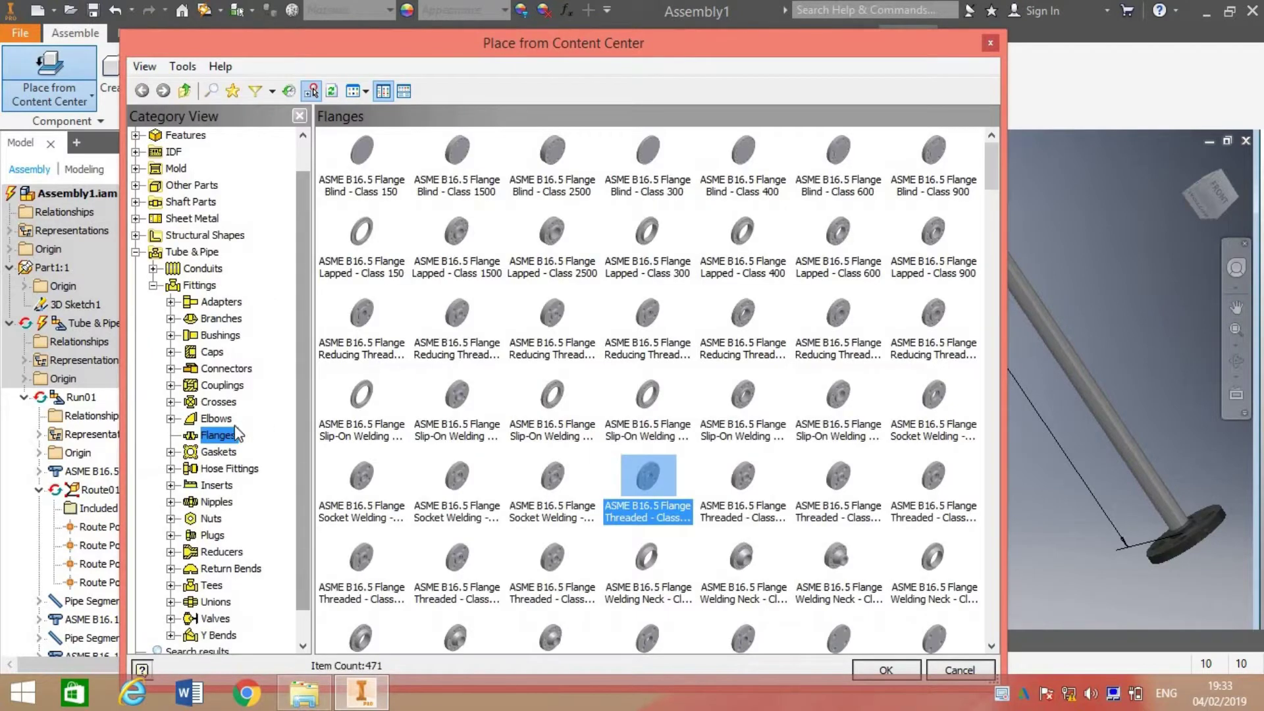
{"action": "left_click", "coordinate": [170, 418]}
{"action": "left_click", "coordinate": [201, 420]}
{"action": "left_click", "coordinate": [197, 421]}
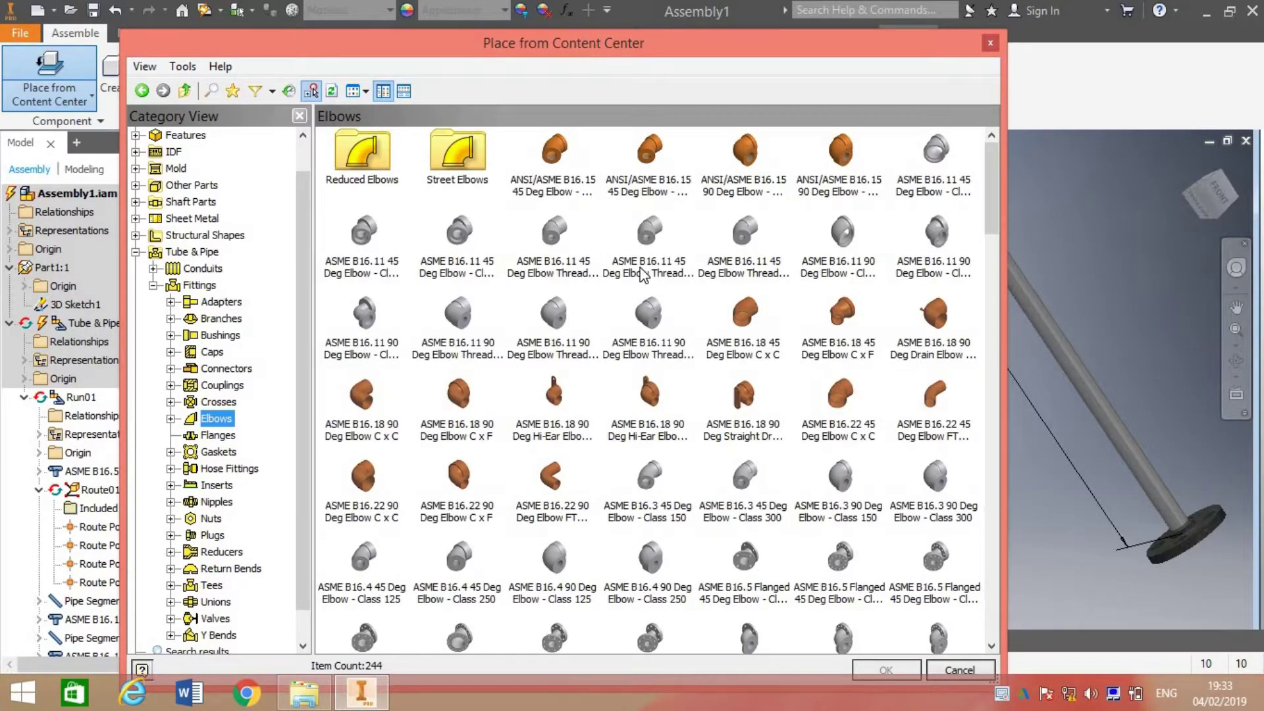
{"action": "left_click", "coordinate": [993, 491]}
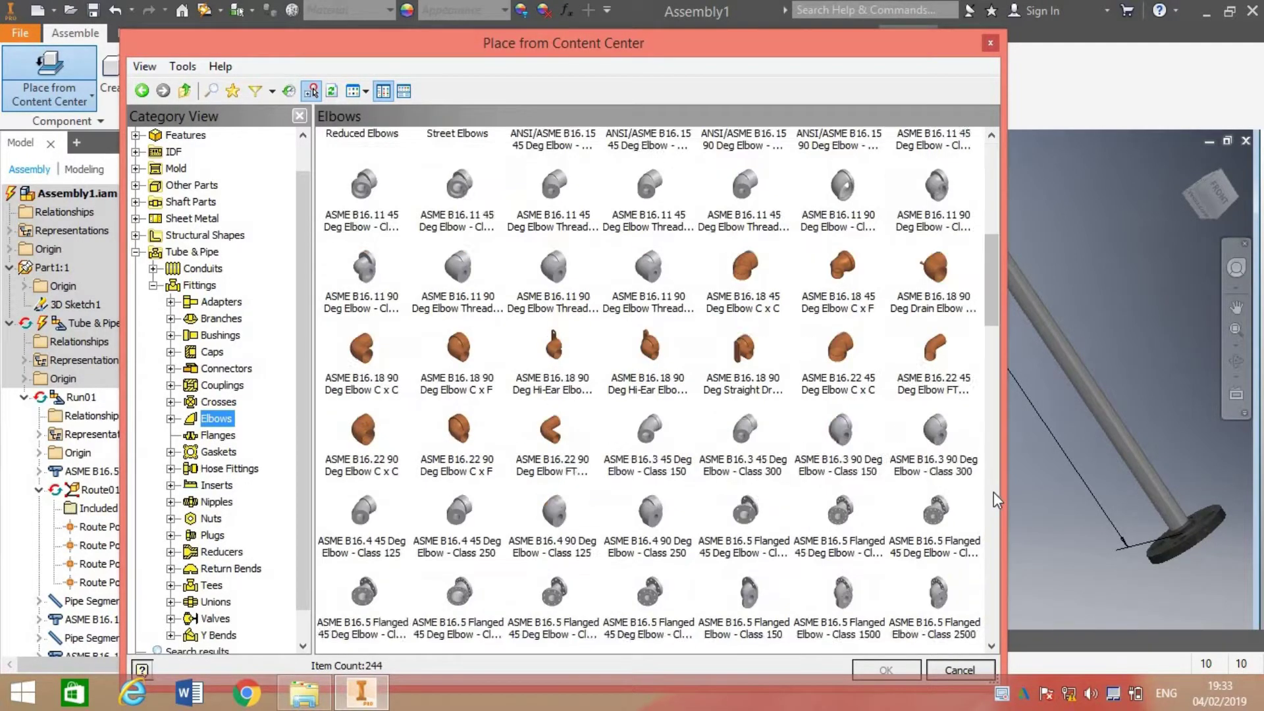
{"action": "left_click", "coordinate": [994, 170]}
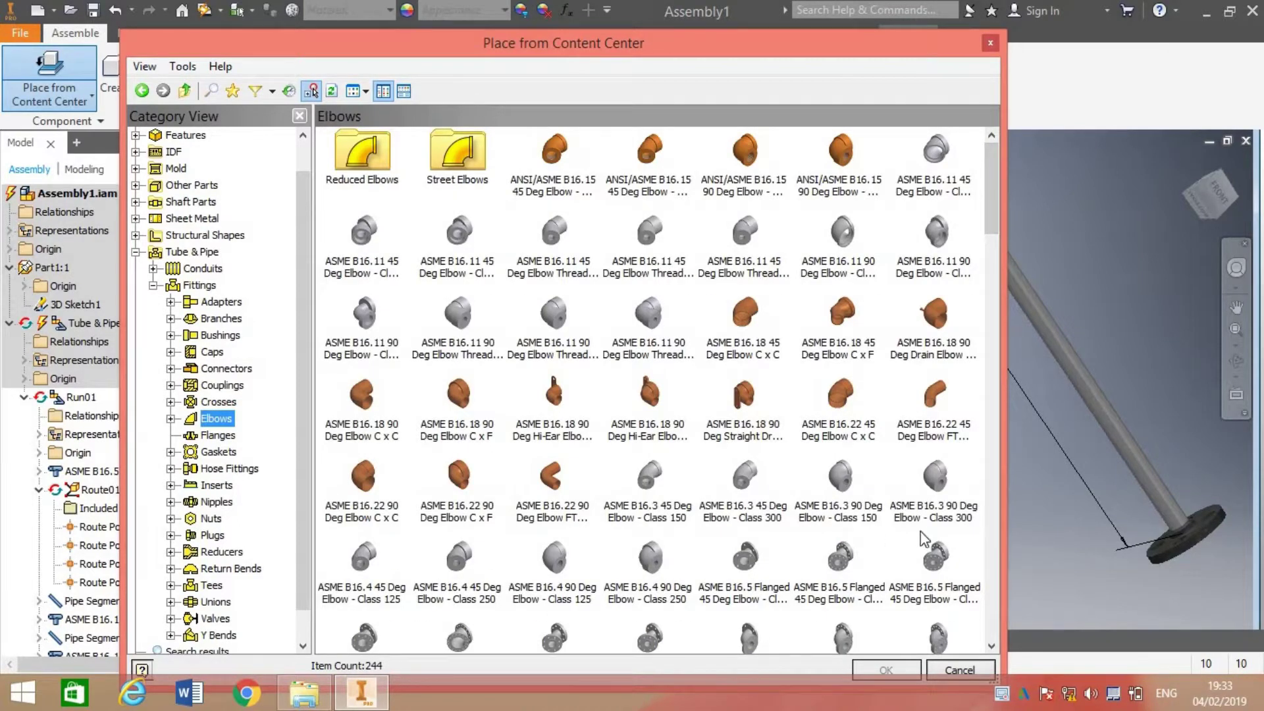
{"action": "left_click", "coordinate": [993, 428]}
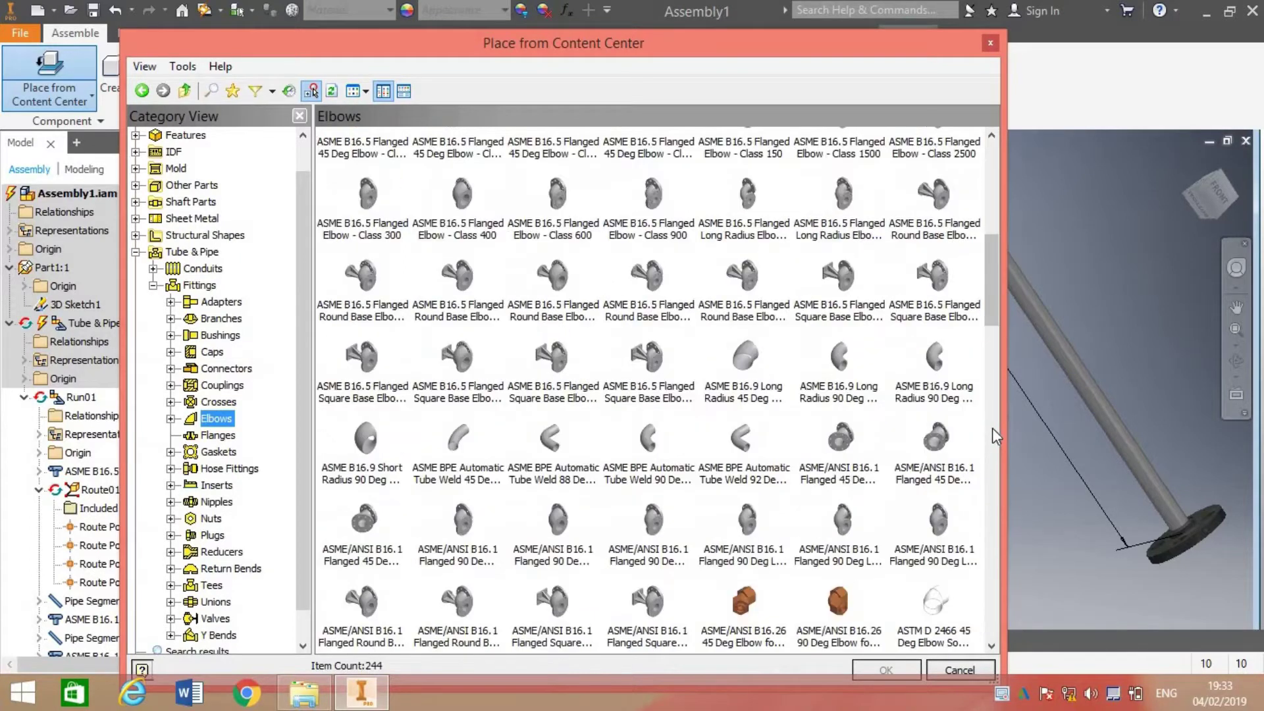
{"action": "left_click", "coordinate": [993, 468]}
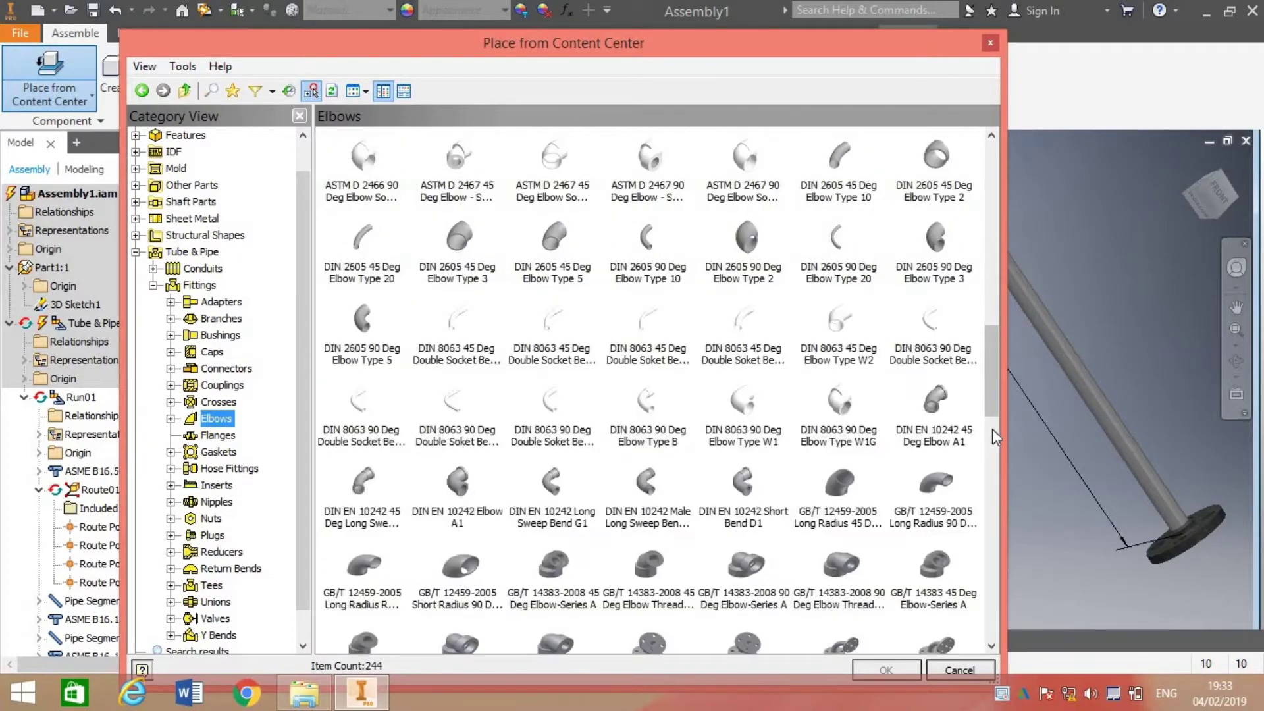
{"action": "left_click", "coordinate": [988, 179]}
{"action": "left_click", "coordinate": [988, 164]}
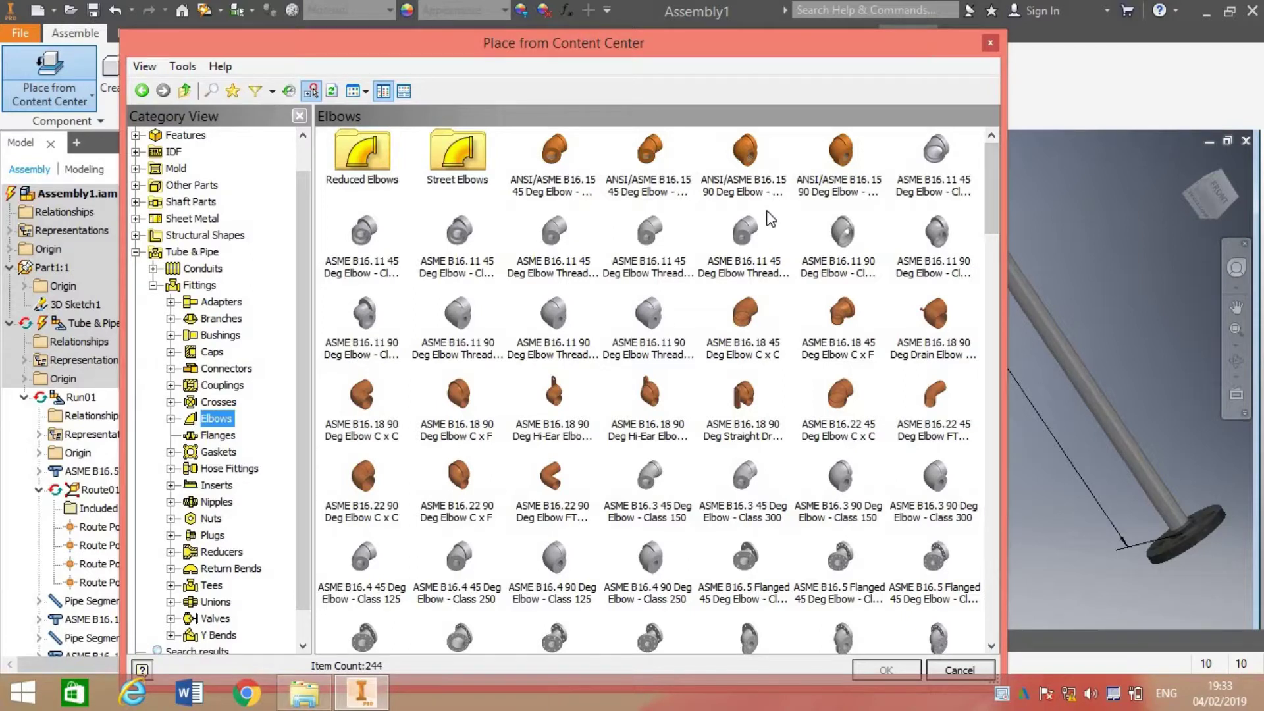
Place a standard ANSI/ASME B16.15 90 Deg Elbow - Class 125, size 1/2, in empty space near the run's remaining open pipe
{"action": "left_click", "coordinate": [732, 172]}
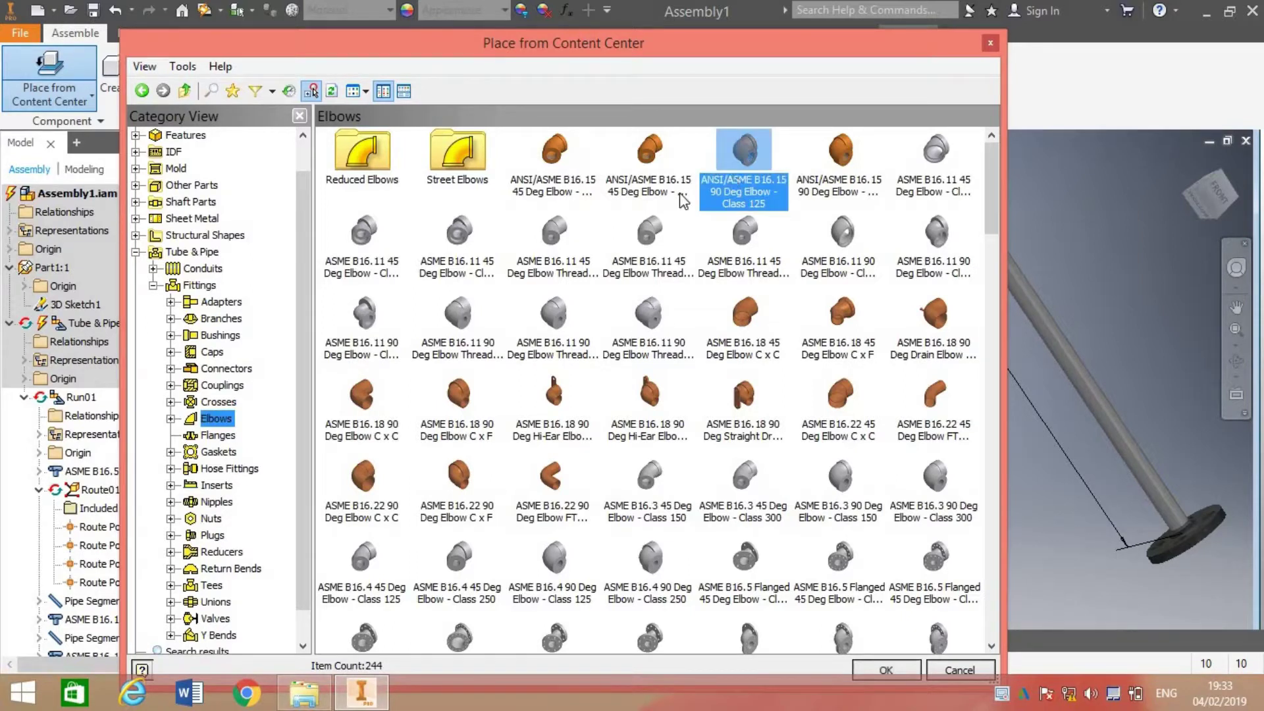
{"action": "double_click", "coordinate": [753, 169]}
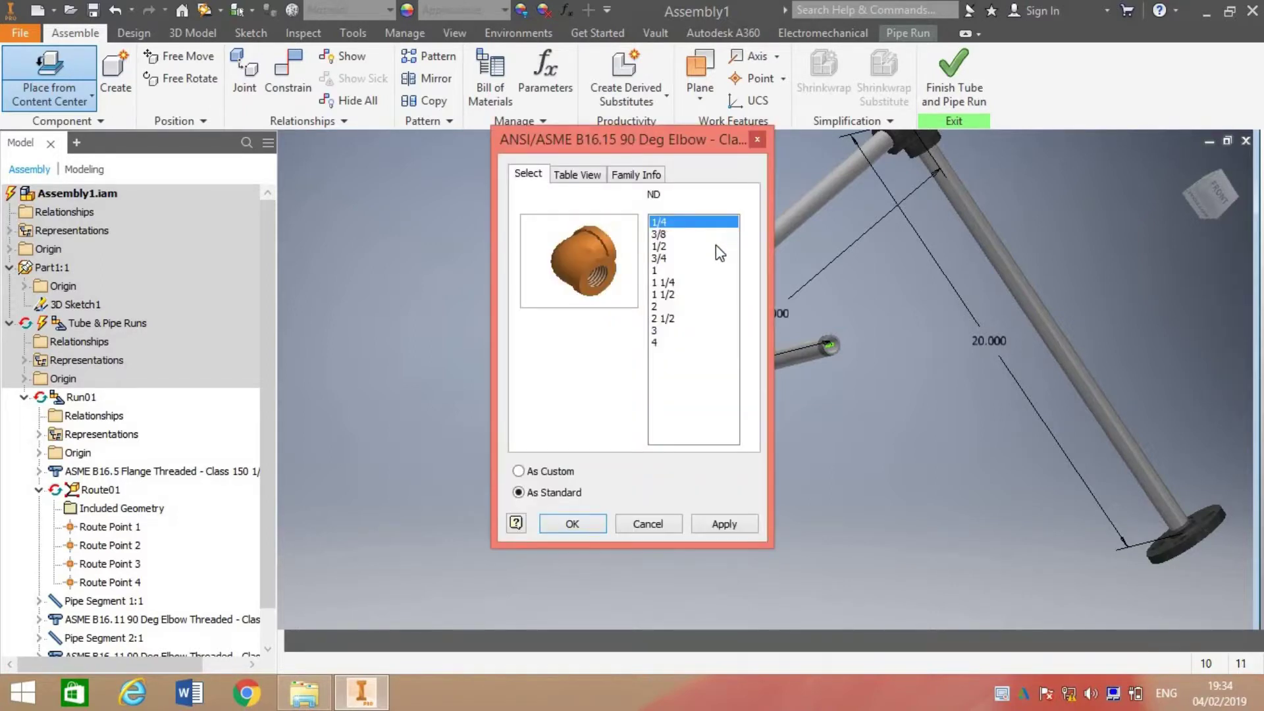
{"action": "left_click", "coordinate": [661, 246]}
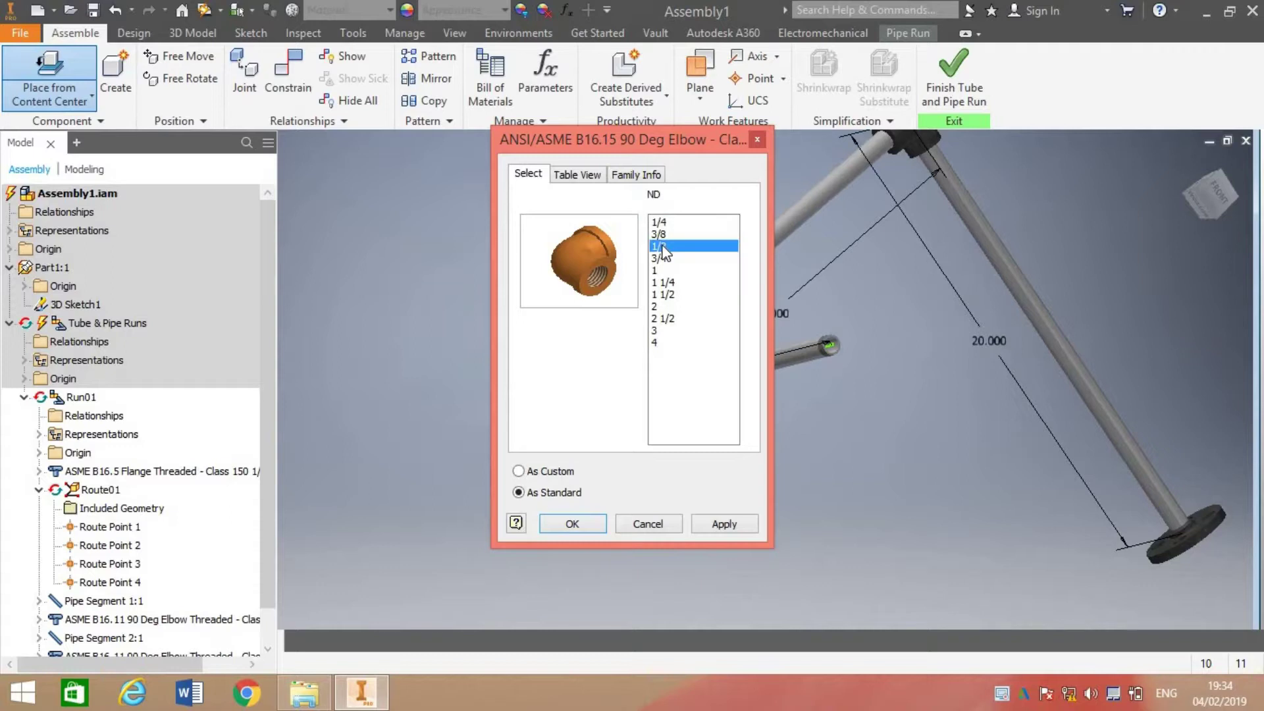
{"action": "left_click", "coordinate": [577, 534]}
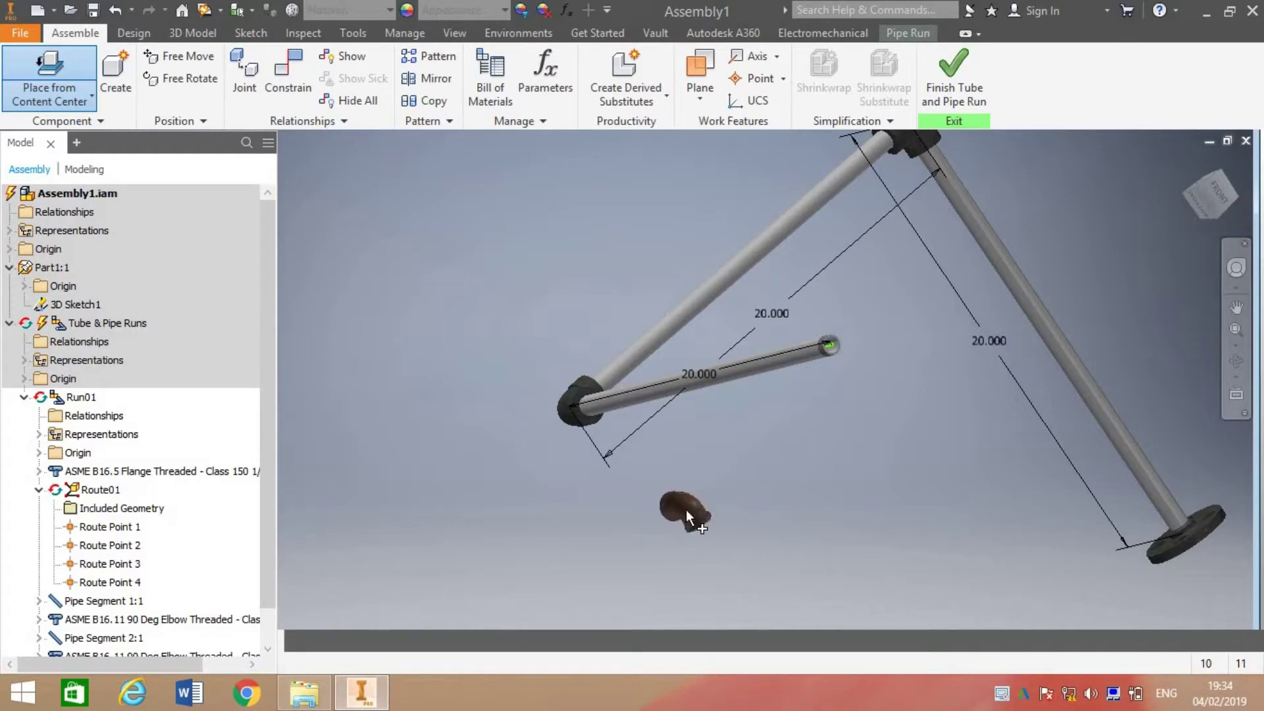
{"action": "left_click", "coordinate": [686, 510]}
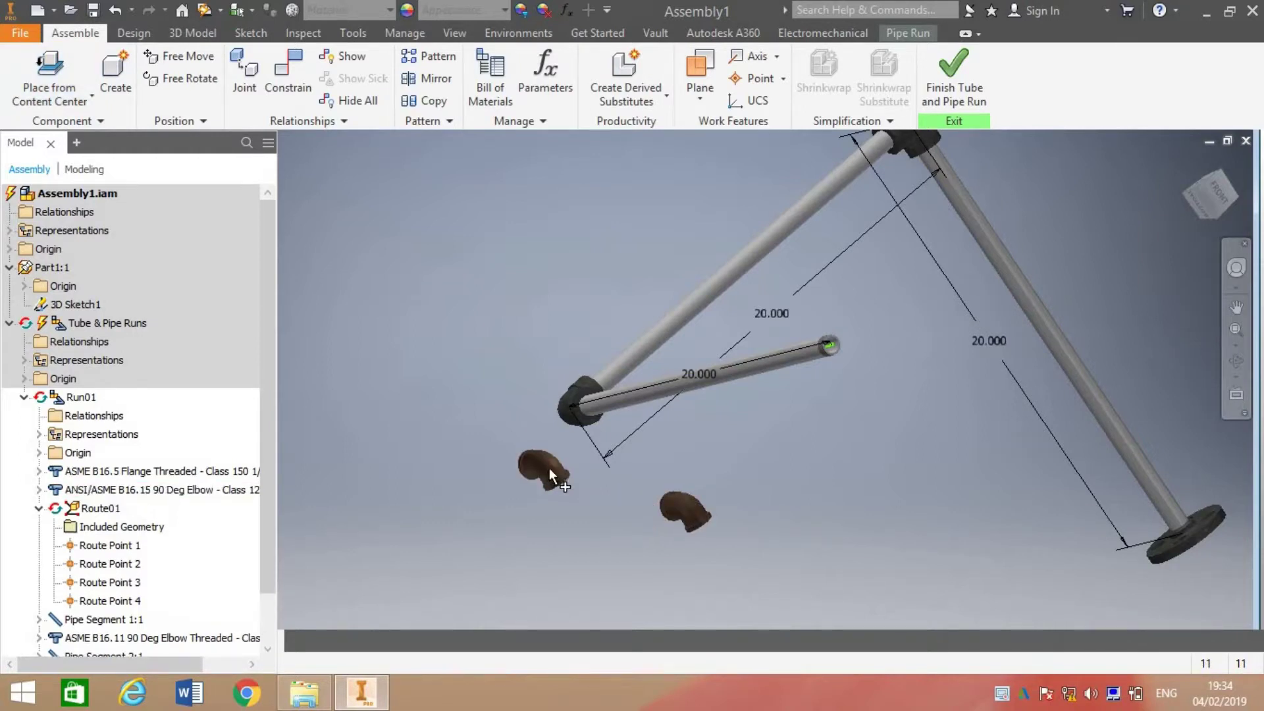
Examine the loose 90-degree elbow together with the pipe run from another side, including its remaining open pipe end
{"action": "left_click", "coordinate": [1236, 358]}
{"action": "left_click_drag", "start_coordinate": [687, 517], "coordinate": [686, 349]}
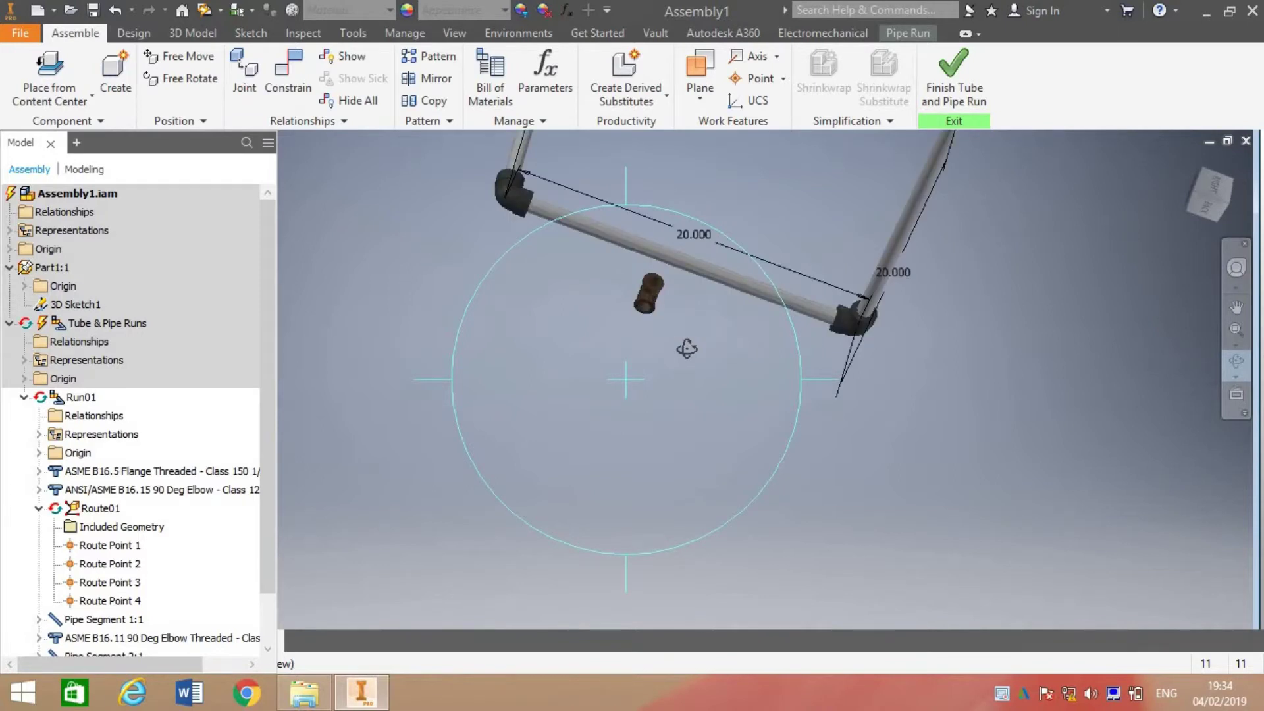
{"action": "scroll", "coordinate": [687, 348], "scroll_direction": "up", "scroll_amount": 5}
{"action": "left_click", "coordinate": [1236, 307]}
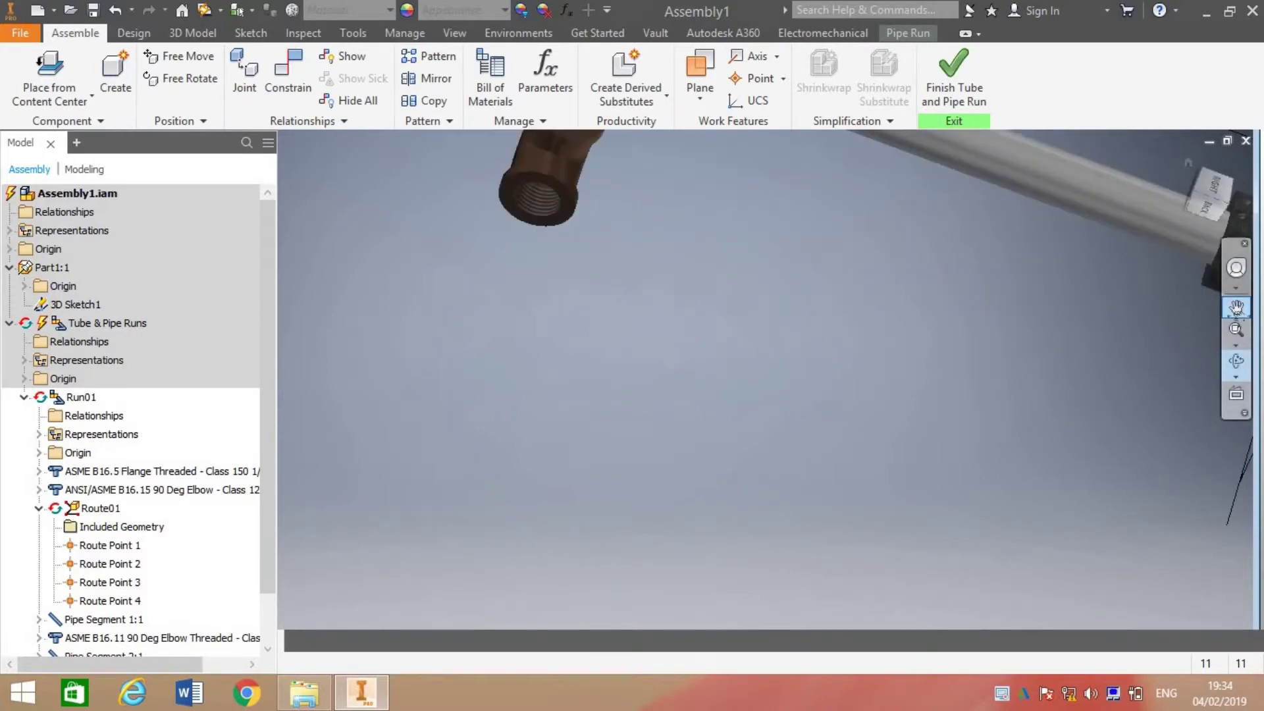
{"action": "scroll", "coordinate": [770, 559], "scroll_direction": "down", "scroll_amount": 3}
{"action": "scroll", "coordinate": [665, 326], "scroll_direction": "down", "scroll_amount": 4}
{"action": "left_click_drag", "start_coordinate": [677, 330], "coordinate": [681, 584]}
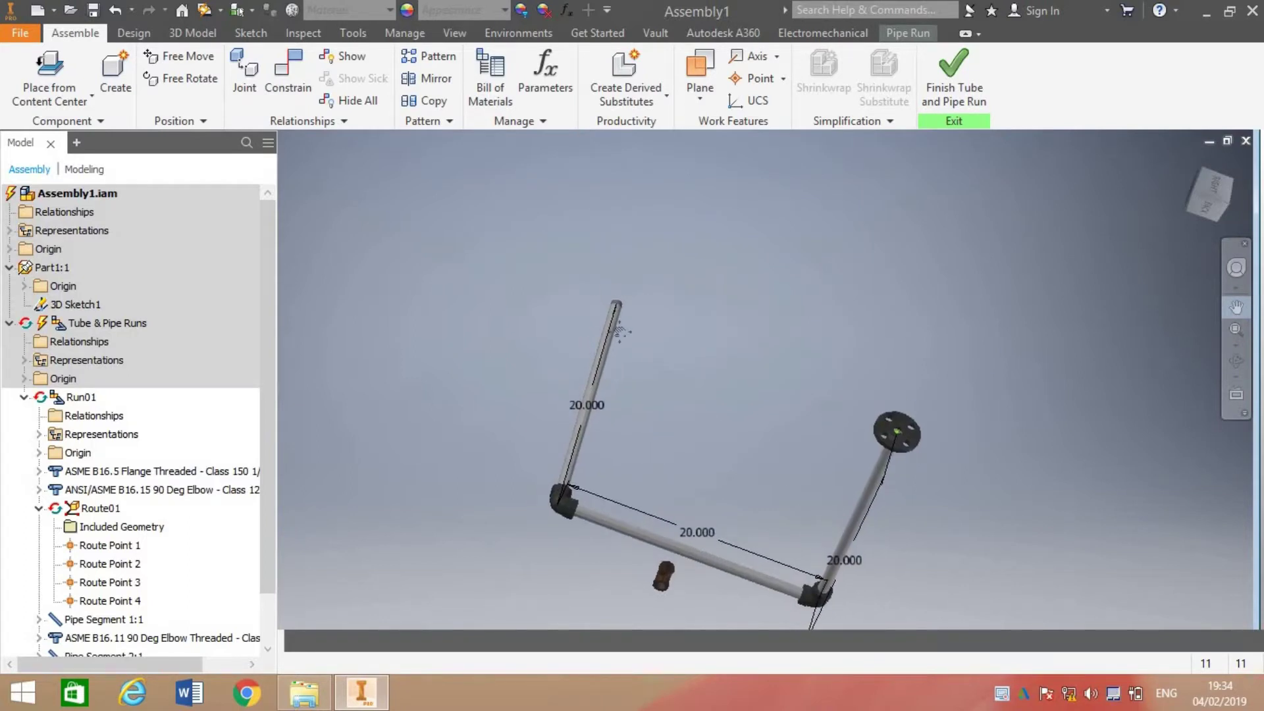
{"action": "key", "text": "Escape"}
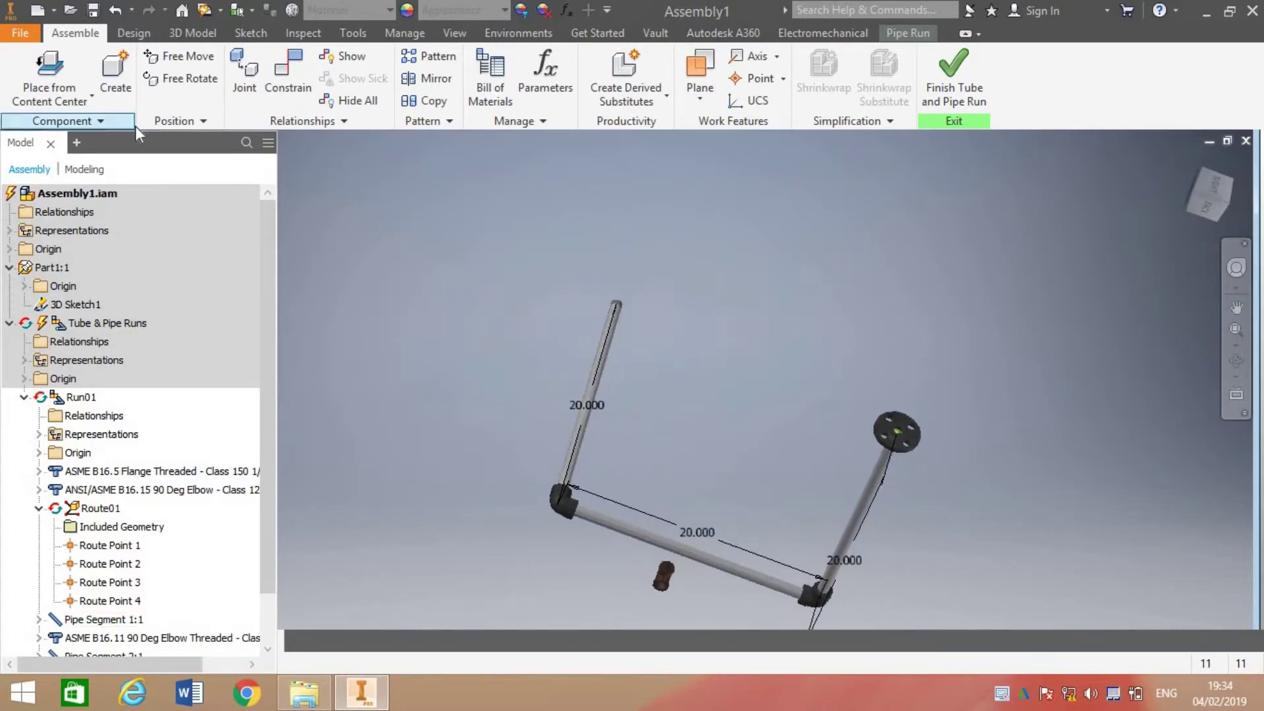
Reactivate Run01 and connect the loose 90-degree elbow to the remaining open pipe end, keeping the default ANSI/ASME B16.15 engagement
{"action": "double_click", "coordinate": [105, 510]}
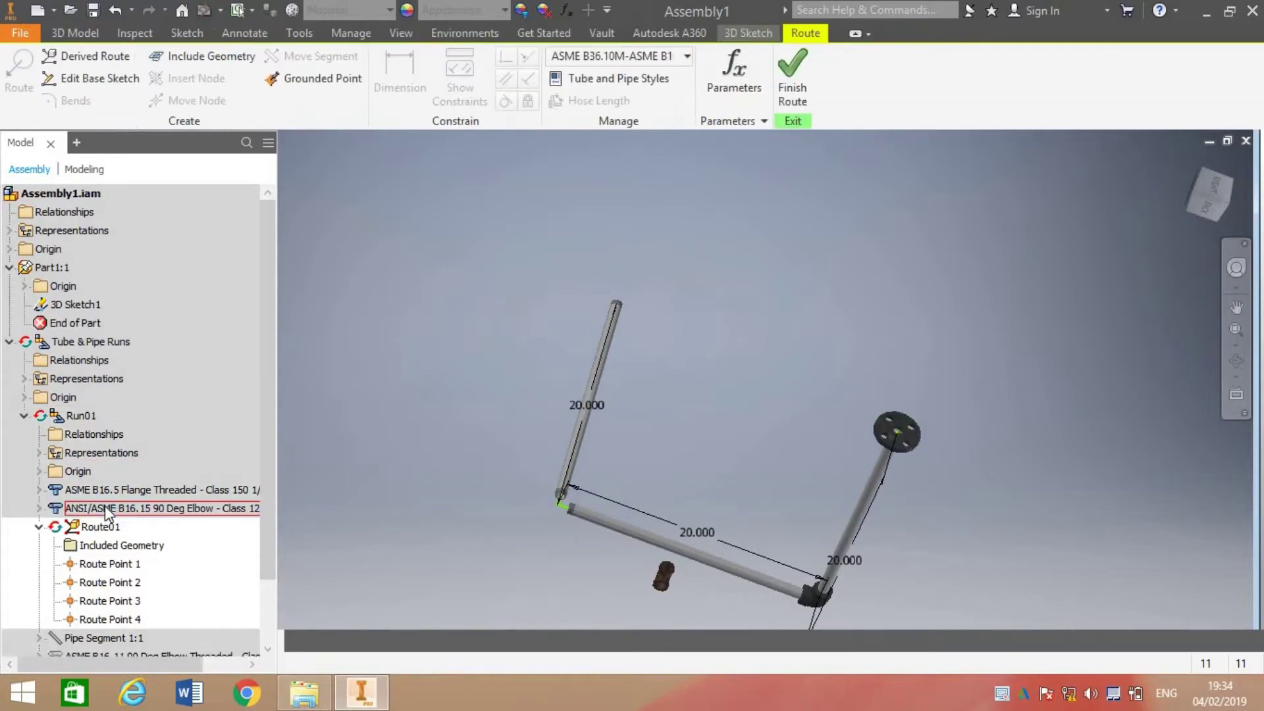
{"action": "double_click", "coordinate": [82, 416]}
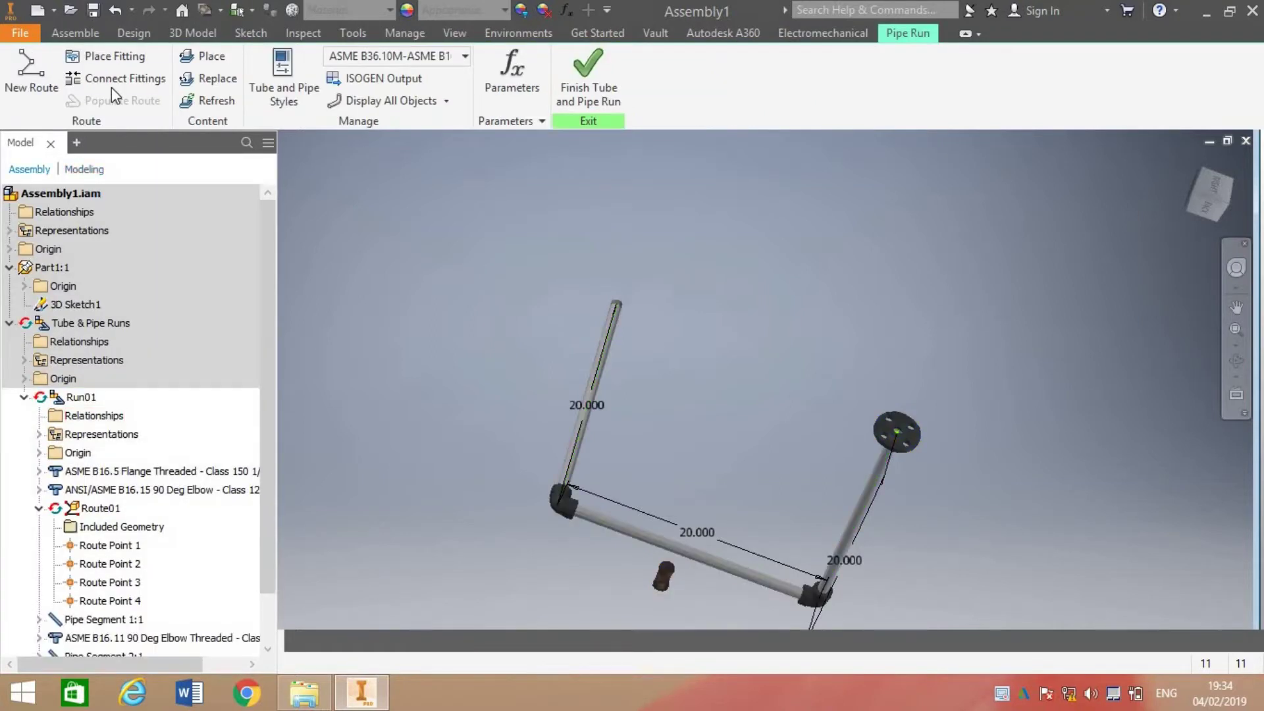
{"action": "left_click", "coordinate": [112, 58]}
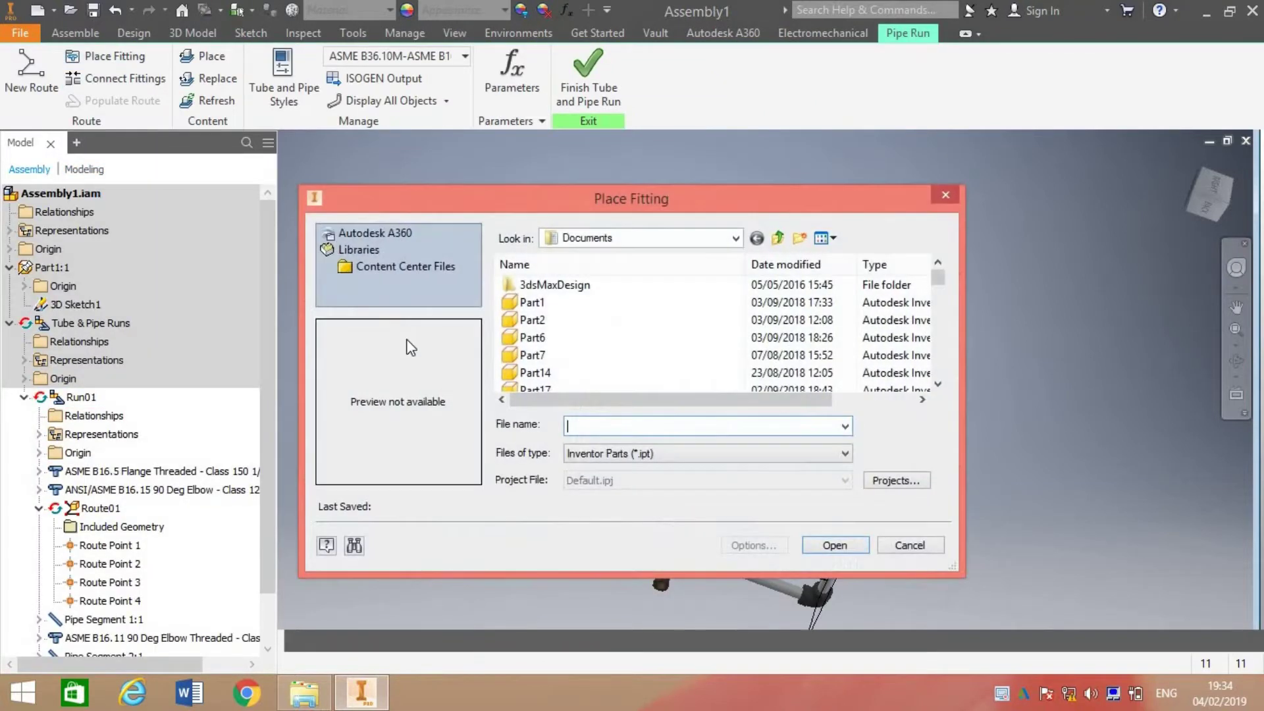
{"action": "left_click", "coordinate": [947, 196]}
{"action": "left_click", "coordinate": [123, 80]}
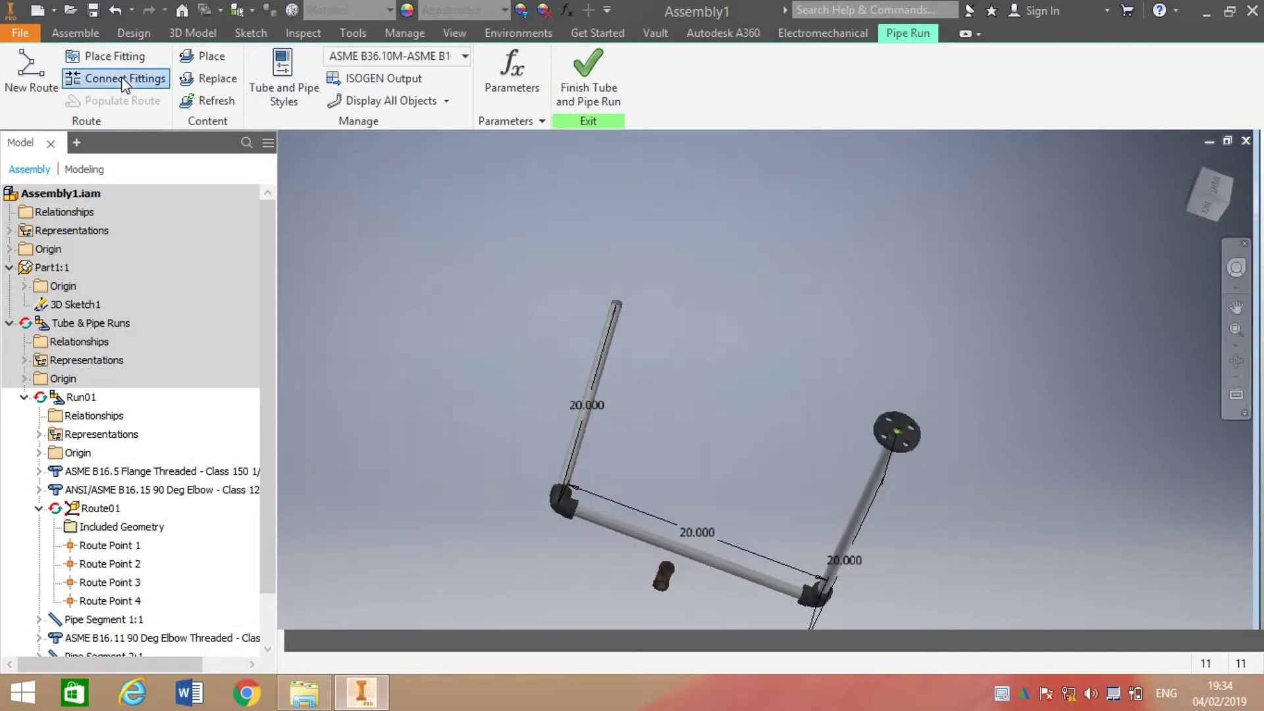
{"action": "left_click", "coordinate": [661, 579]}
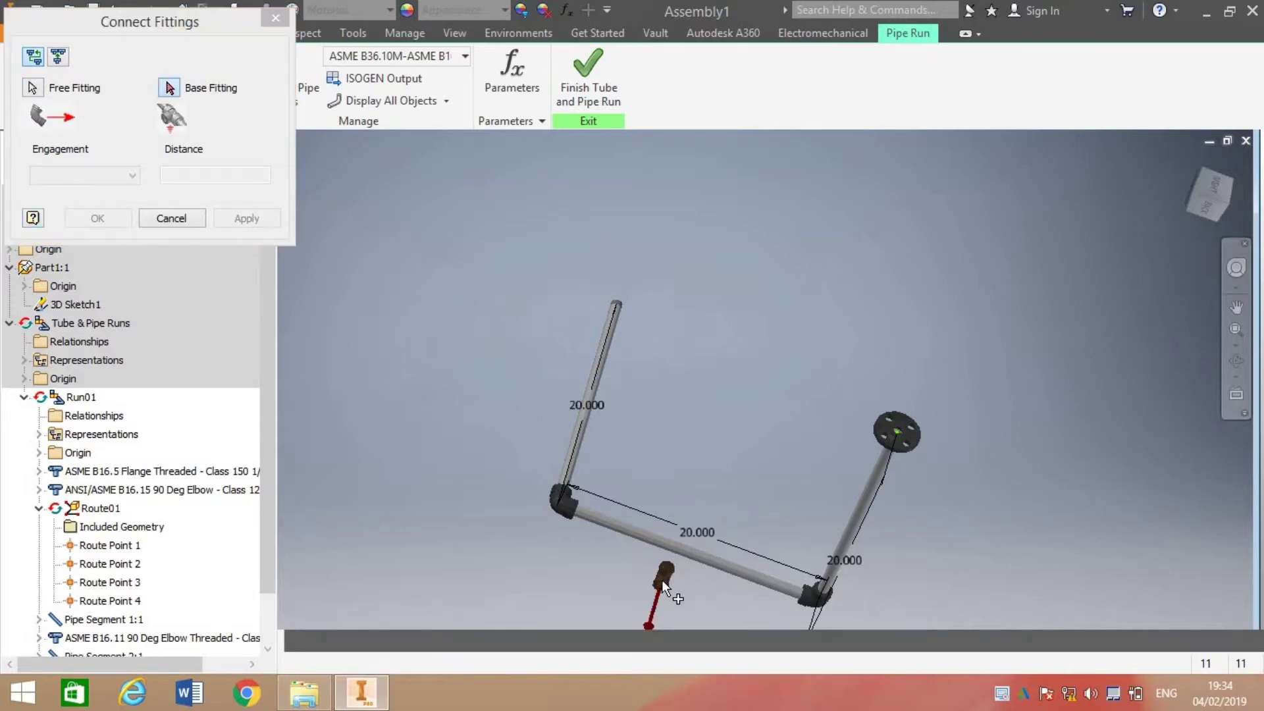
{"action": "left_click", "coordinate": [621, 306]}
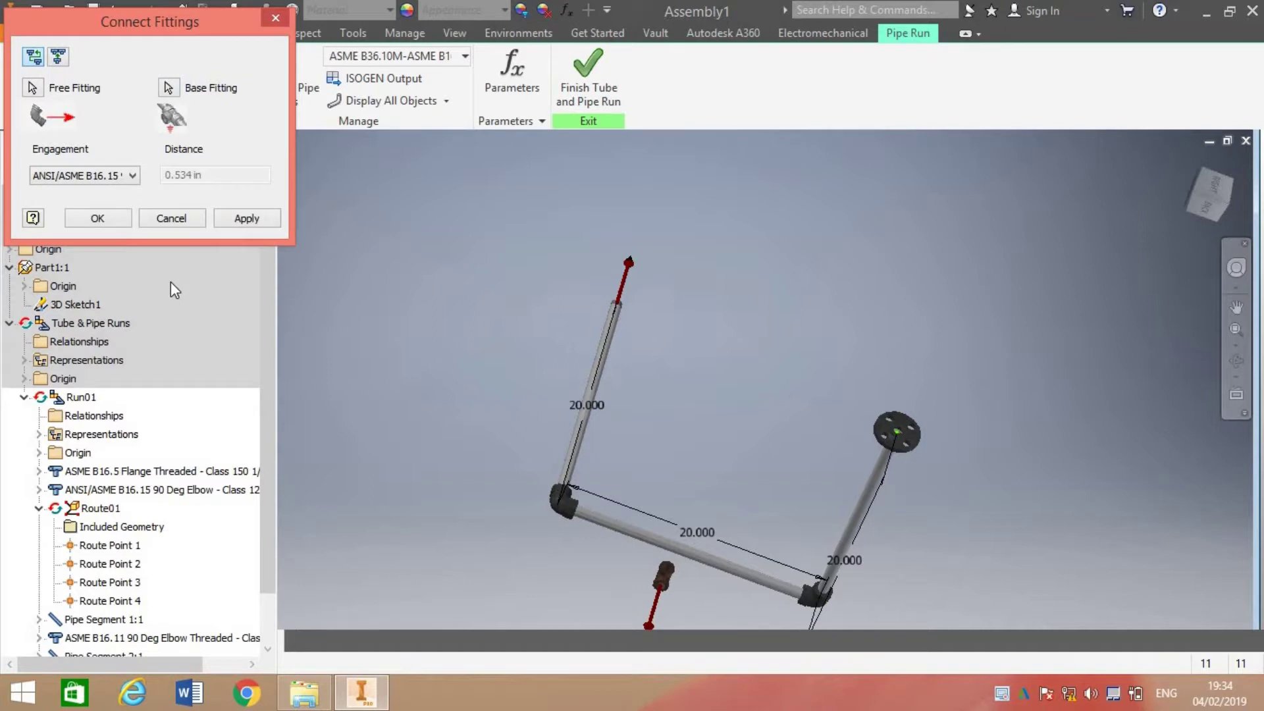
{"action": "left_click", "coordinate": [102, 180]}
{"action": "left_click", "coordinate": [101, 179]}
{"action": "left_click", "coordinate": [99, 218]}
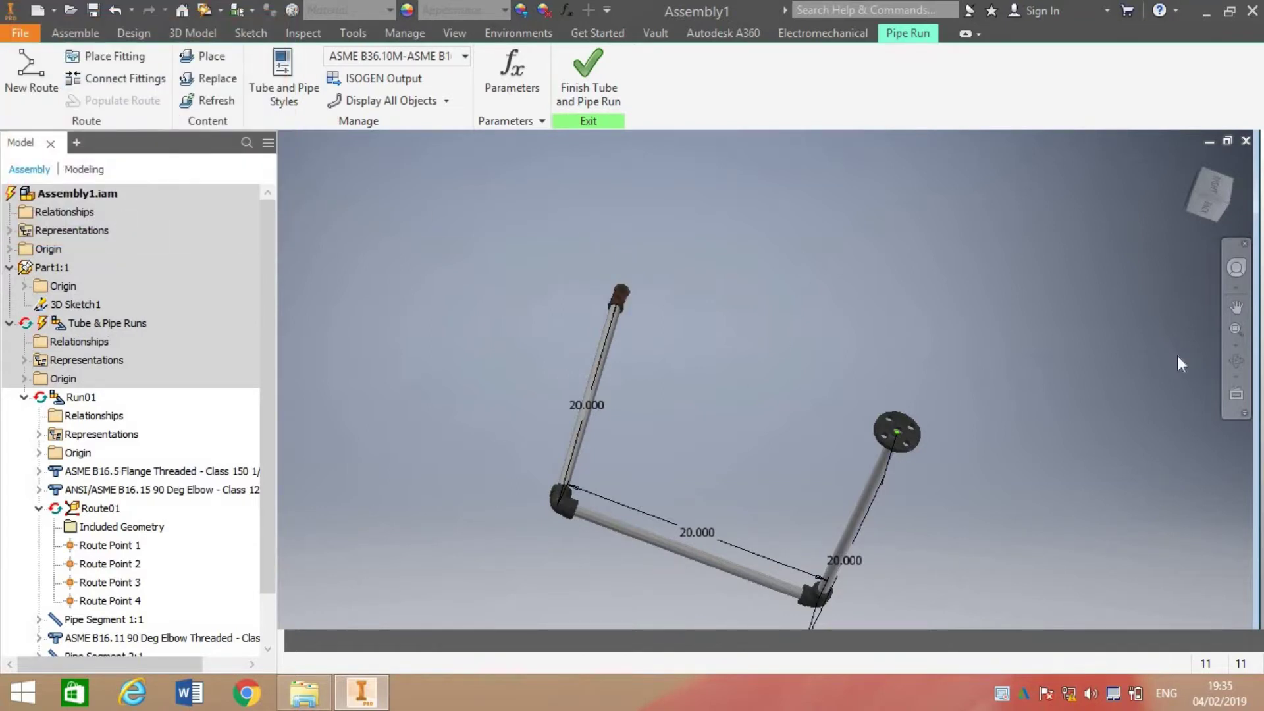
Examine the connected 90-degree elbow at the pipe end up close
{"action": "left_click", "coordinate": [1236, 306]}
{"action": "left_click_drag", "start_coordinate": [617, 334], "coordinate": [686, 586]}
{"action": "scroll", "coordinate": [655, 382], "scroll_direction": "down", "scroll_amount": 10}
{"action": "scroll", "coordinate": [687, 586], "scroll_direction": "up", "scroll_amount": 2}
{"action": "scroll", "coordinate": [798, 500], "scroll_direction": "up", "scroll_amount": 2}
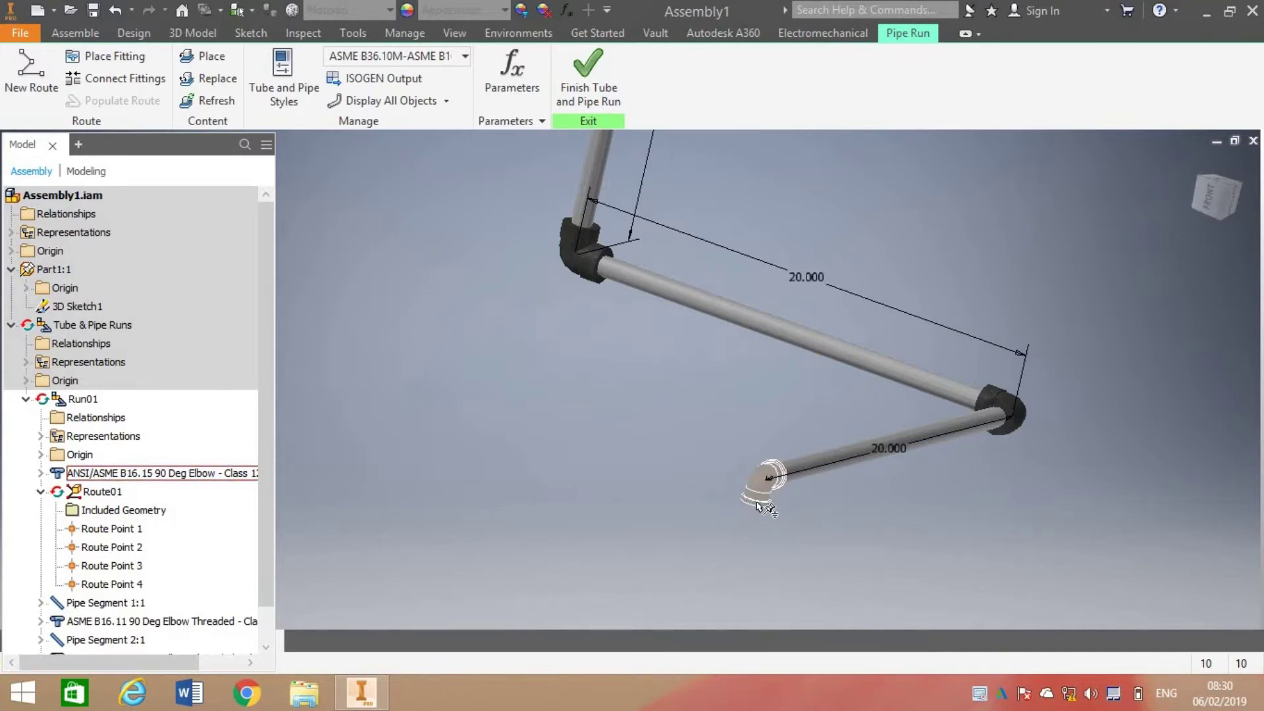
Edit the orientation of the connected 90-degree elbow, rotating it about the pipe axis until its downward-pointing free end faces the front
{"action": "right_click", "coordinate": [758, 503]}
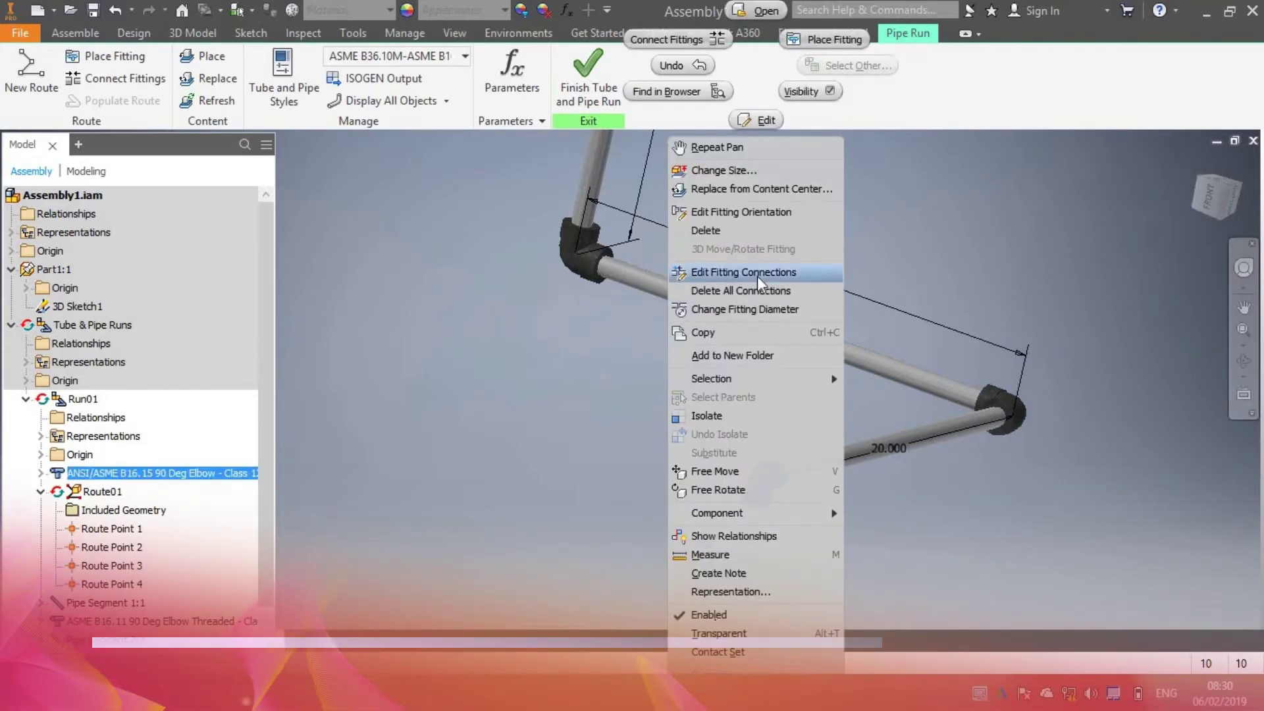
{"action": "left_click", "coordinate": [759, 215]}
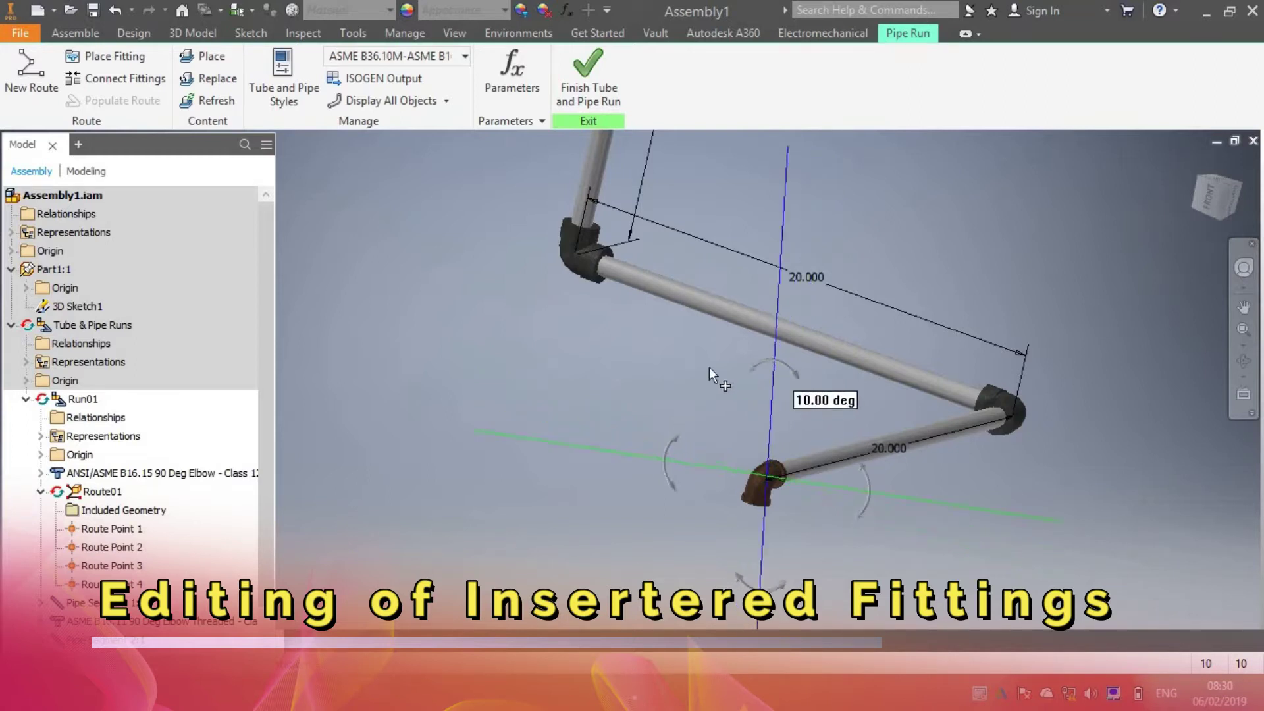
{"action": "left_click", "coordinate": [653, 430]}
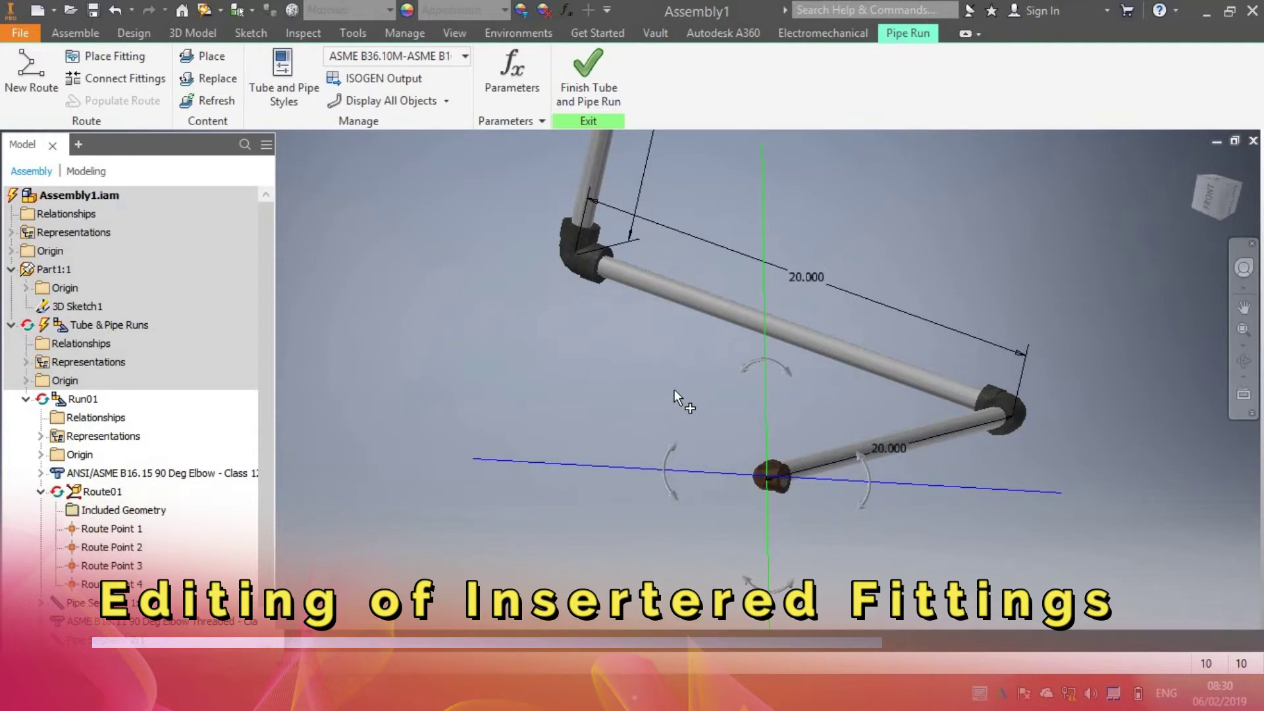
{"action": "key", "text": "Escape"}
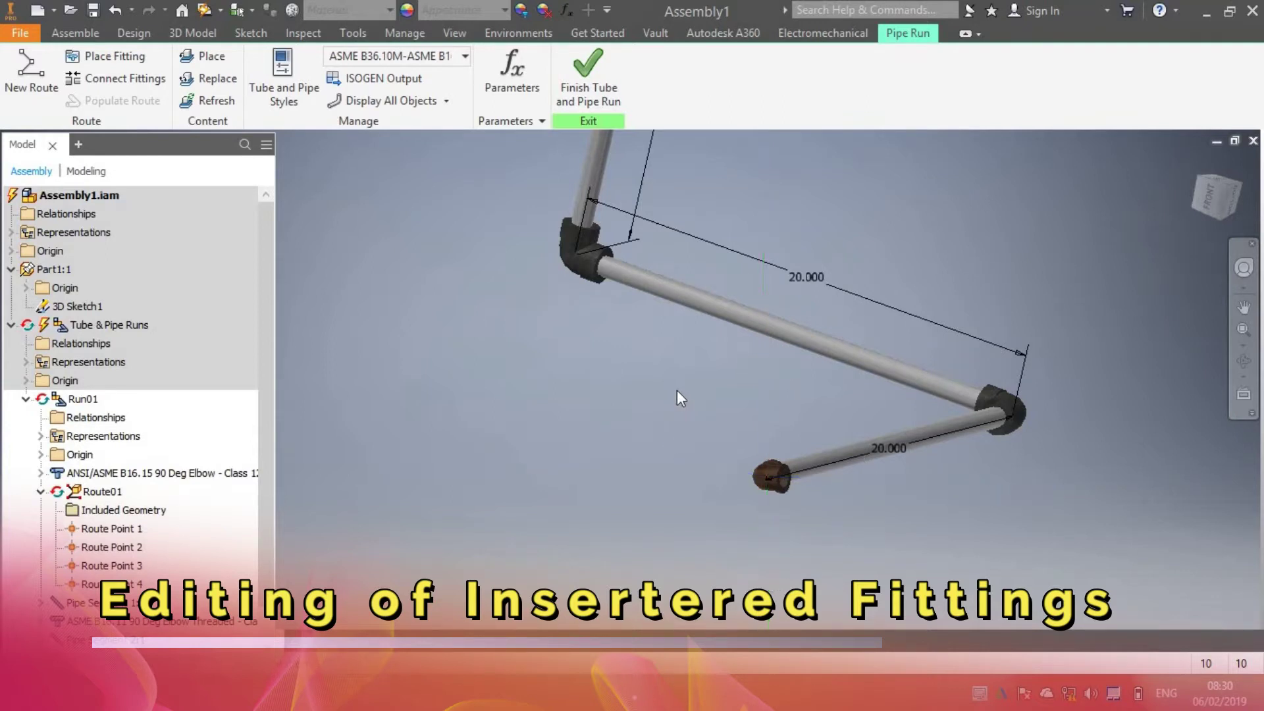
Try nominal size 3/4 for the connected 90-degree elbow and undo the size change
{"action": "right_click", "coordinate": [776, 488]}
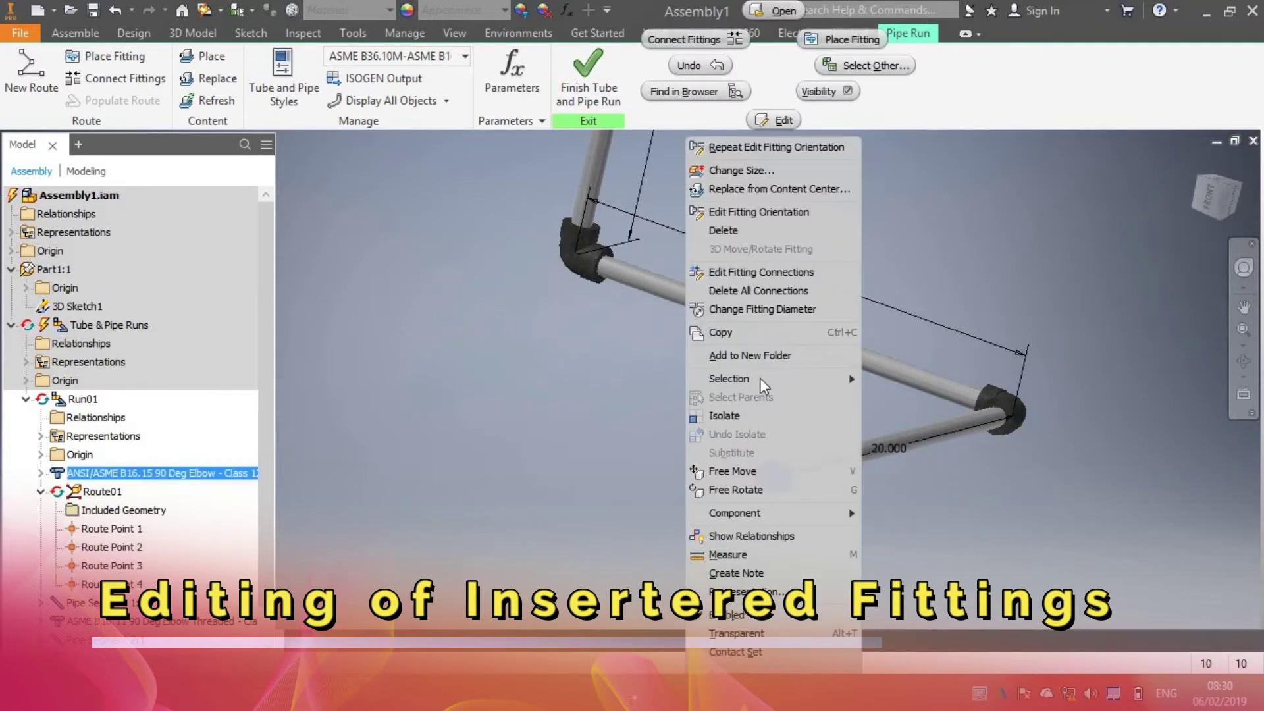
{"action": "left_click", "coordinate": [767, 171]}
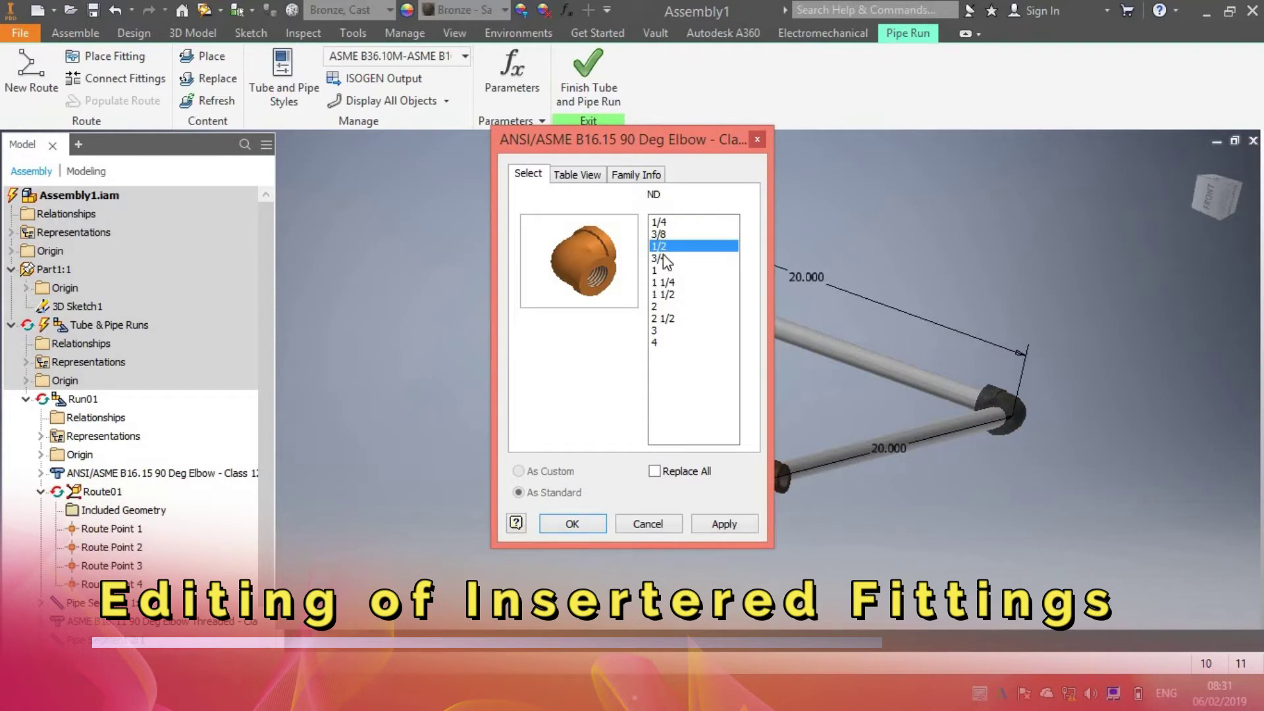
{"action": "left_click", "coordinate": [662, 258]}
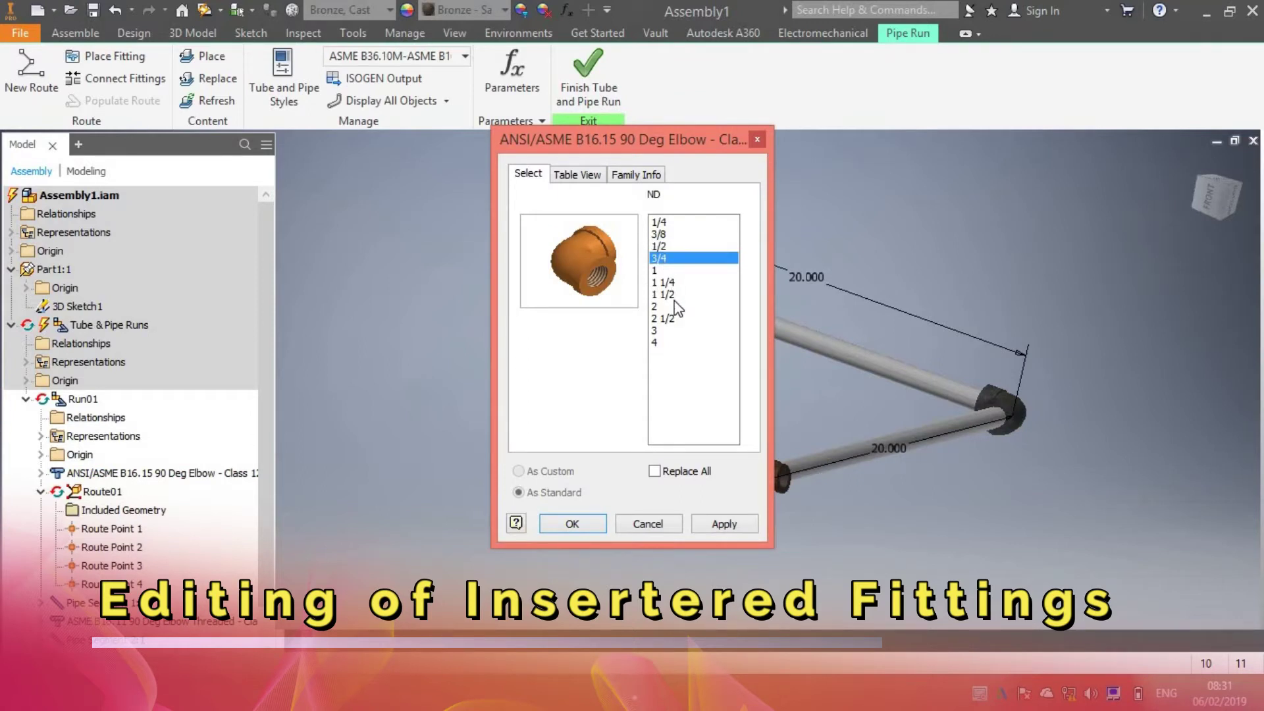
{"action": "left_click", "coordinate": [572, 524]}
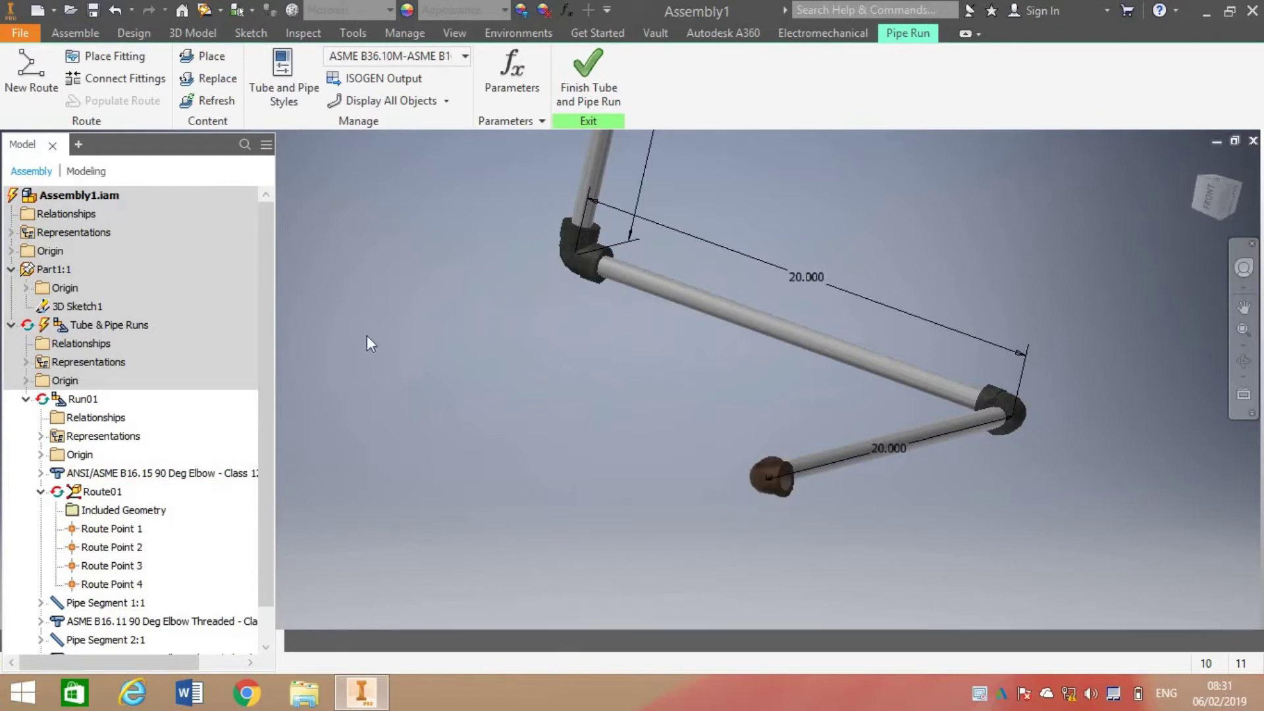
{"action": "left_click", "coordinate": [115, 12]}
Replace the connected 90-degree elbow with a standard ANSI/ASME B16.15 45 Deg Elbow - Class 250 from the Content Center, size 1/2
{"action": "right_click", "coordinate": [752, 480]}
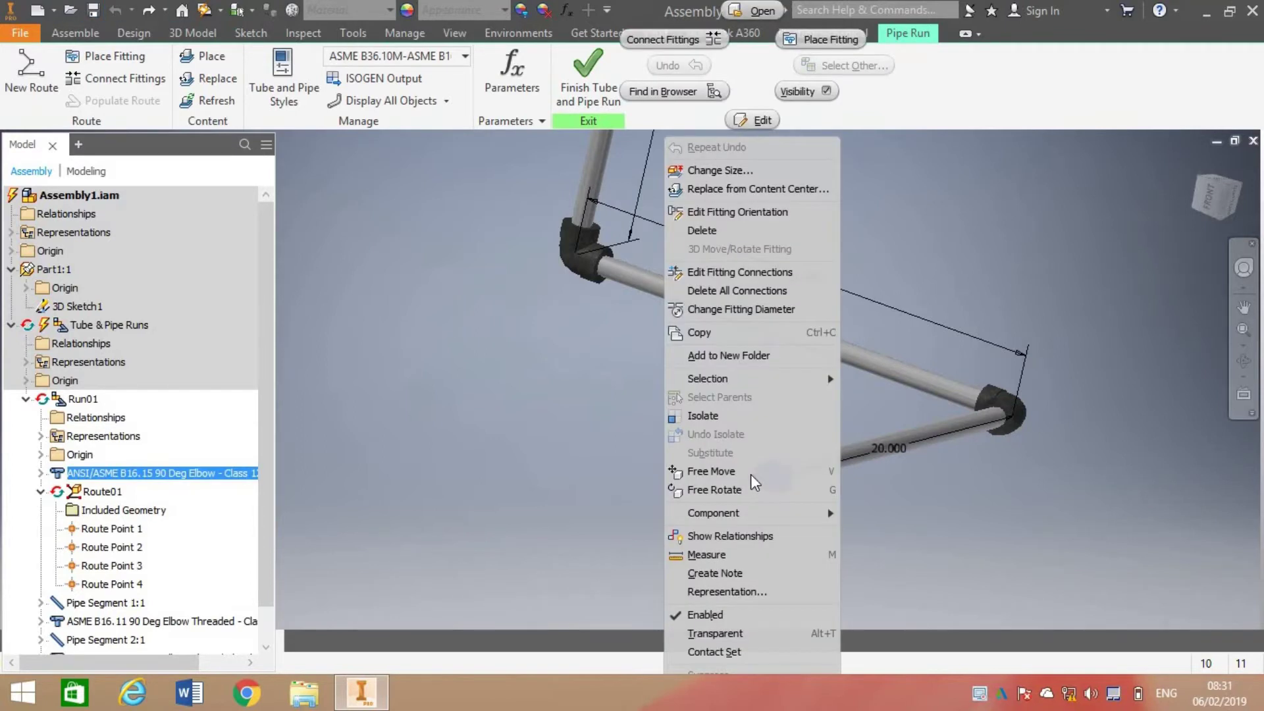
{"action": "left_click", "coordinate": [742, 191]}
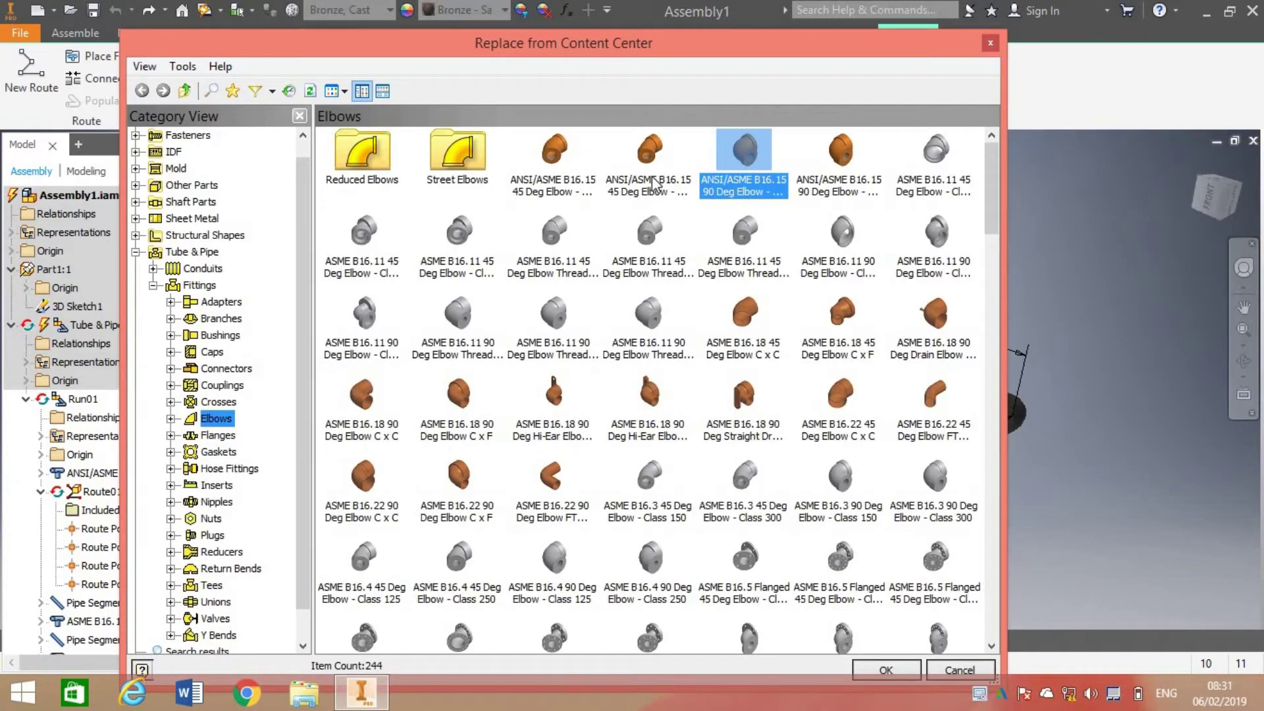
{"action": "left_click", "coordinate": [653, 183]}
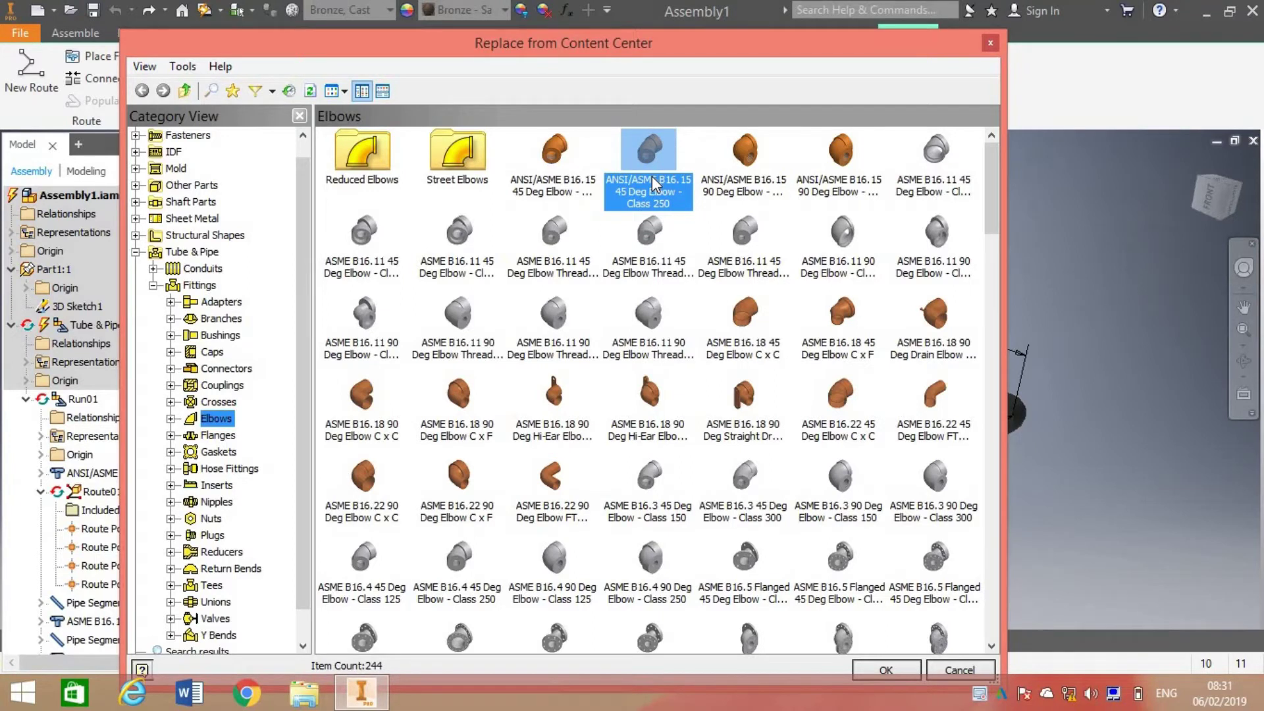
{"action": "left_click", "coordinate": [872, 664]}
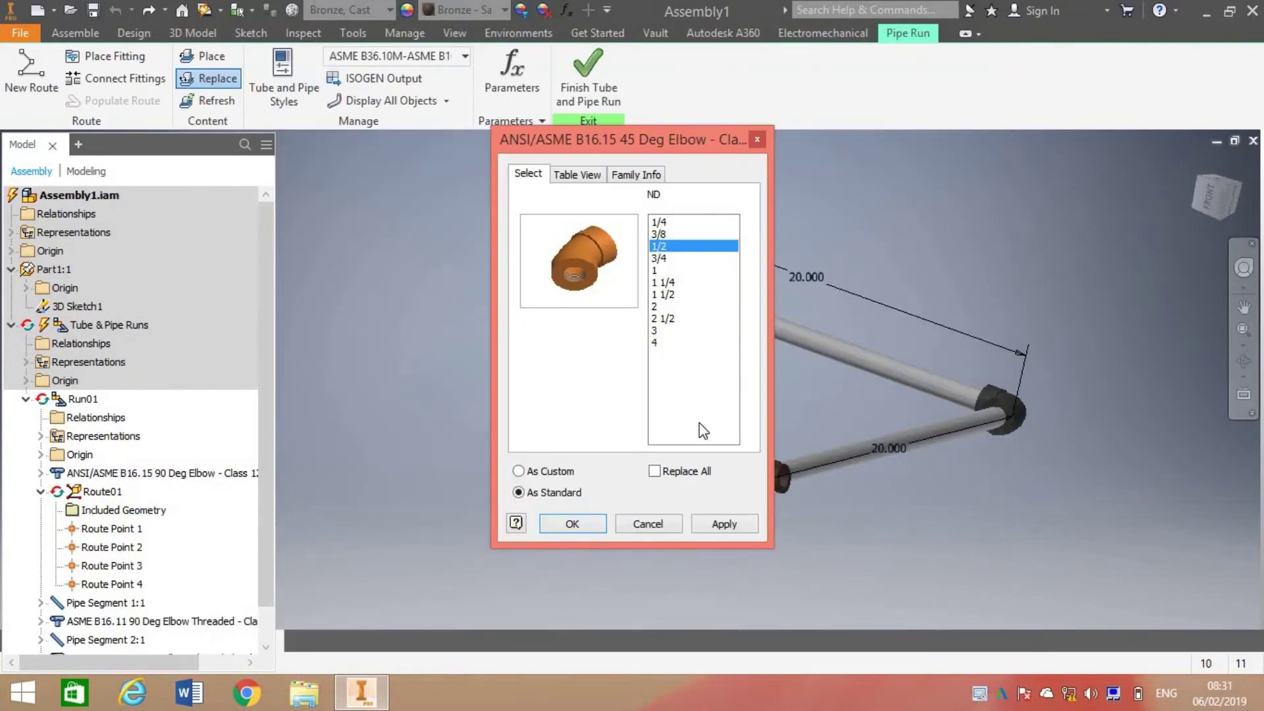
{"action": "left_click", "coordinate": [583, 523]}
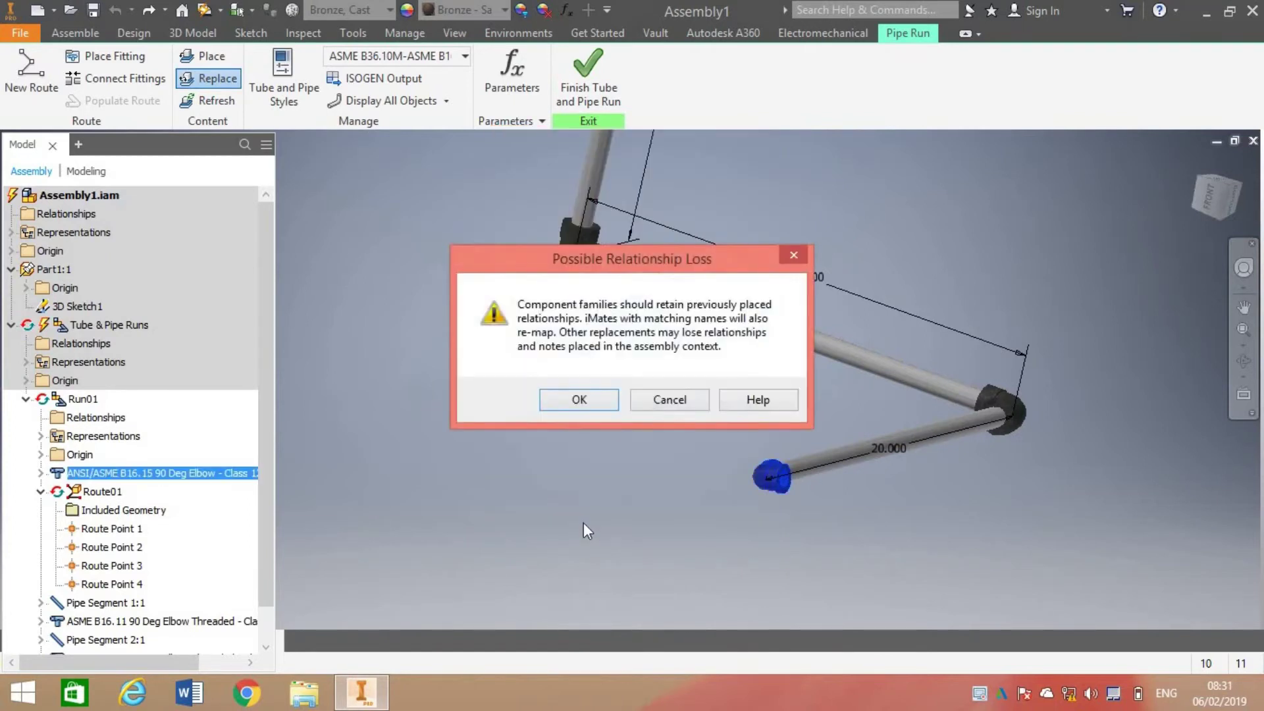
{"action": "left_click", "coordinate": [586, 406]}
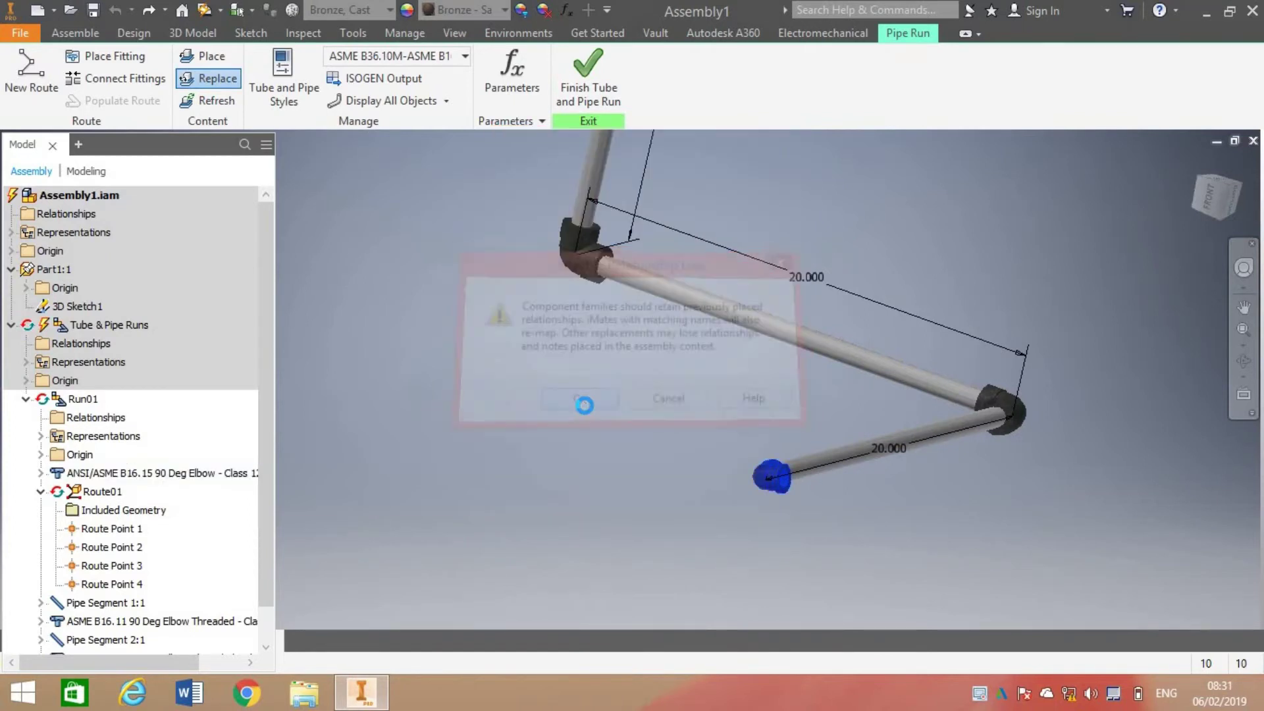
Edit the orientation of the 45-degree elbow, rotating it about the pipe axis so its free end angles upward toward the front
{"action": "left_click", "coordinate": [757, 491]}
{"action": "right_click", "coordinate": [764, 489]}
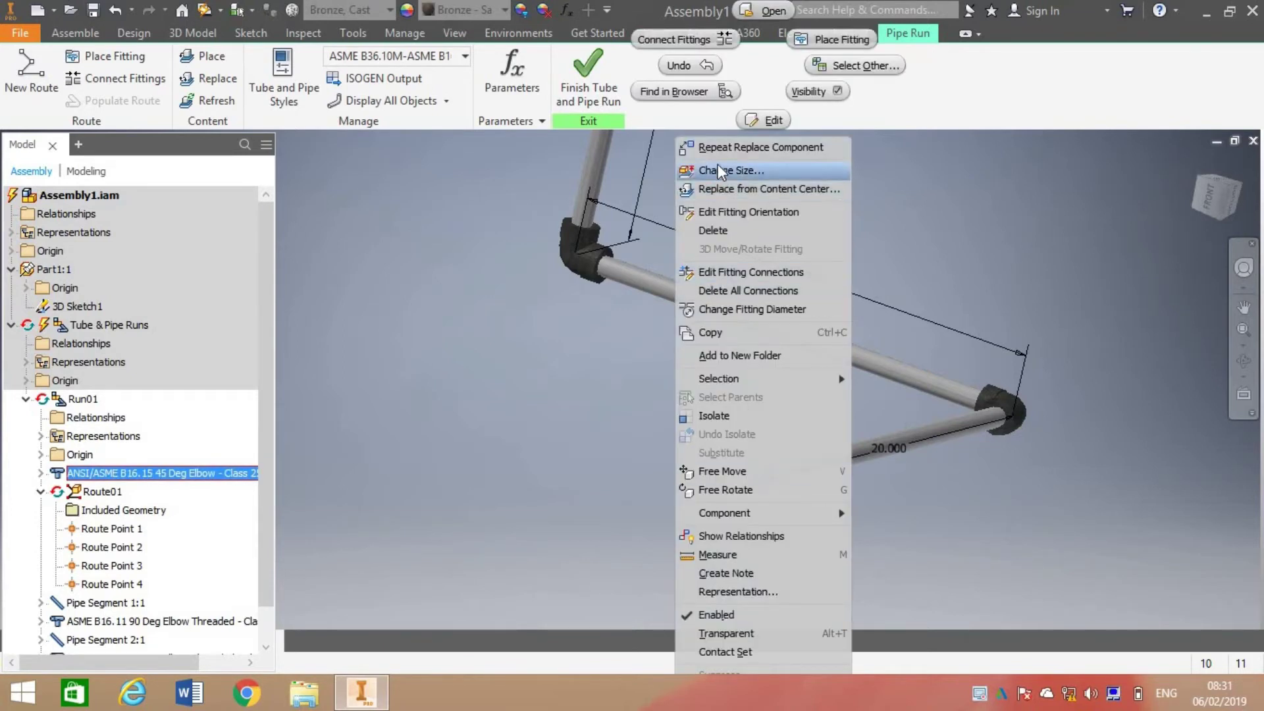
{"action": "left_click", "coordinate": [740, 212]}
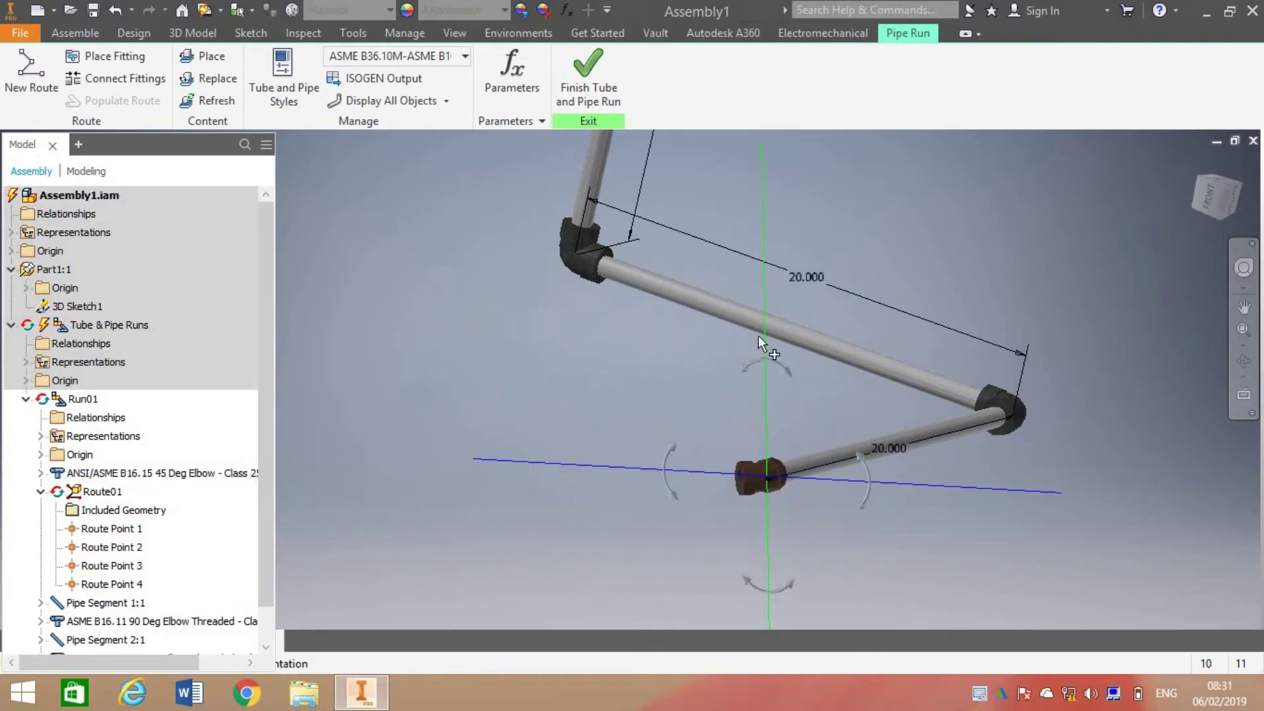
{"action": "left_click_drag", "start_coordinate": [769, 356], "coordinate": [844, 492]}
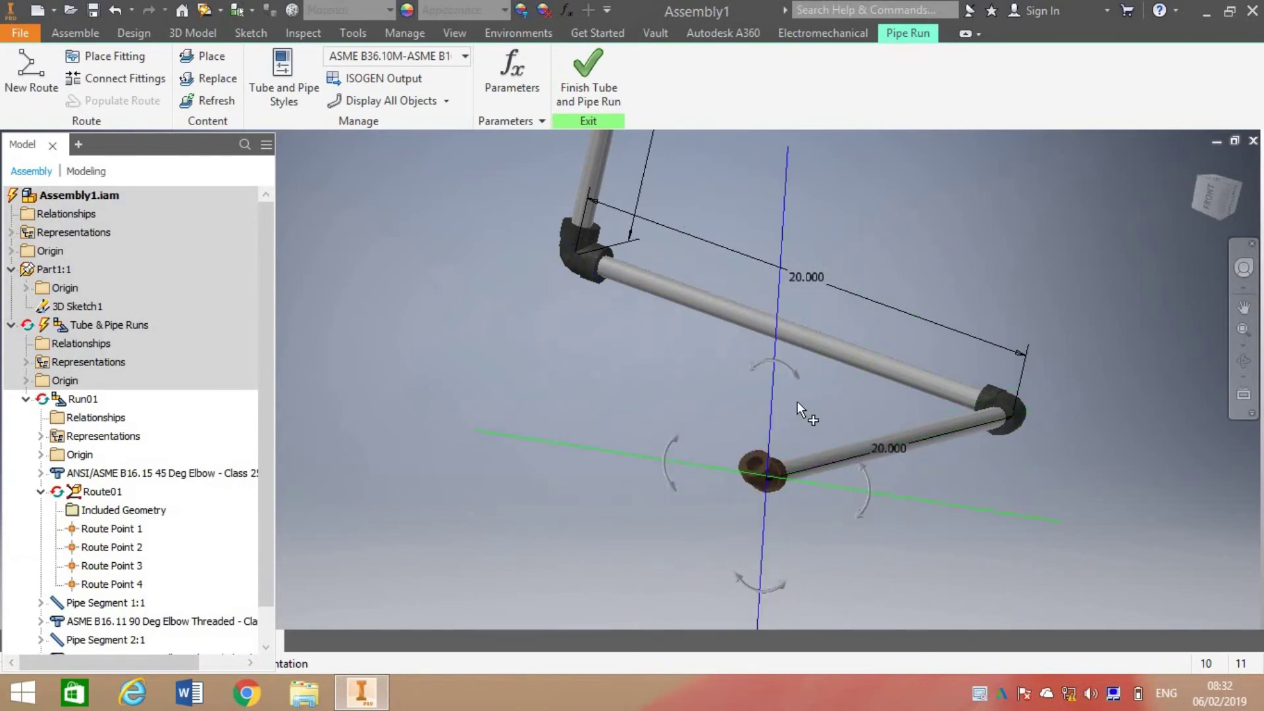
{"action": "left_click", "coordinate": [580, 412]}
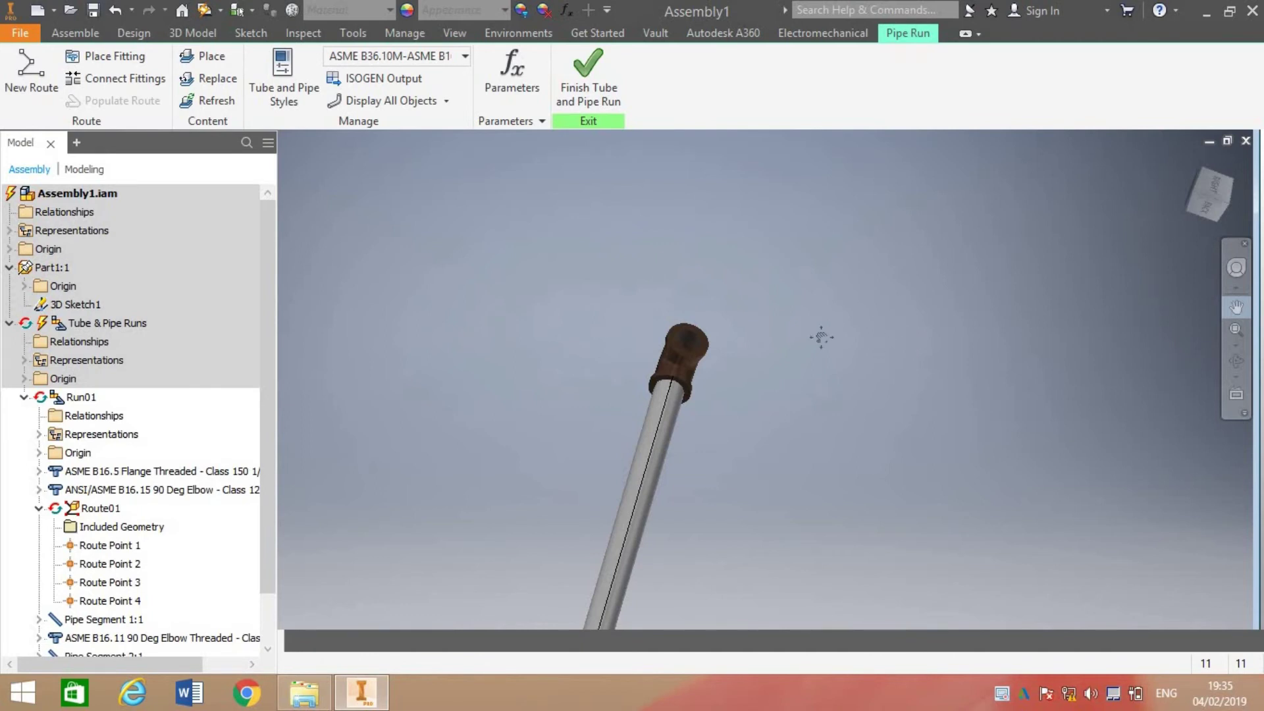
Start placing a fitting from file and look through the Inventor parts and folders in Documents
{"action": "left_click", "coordinate": [130, 67]}
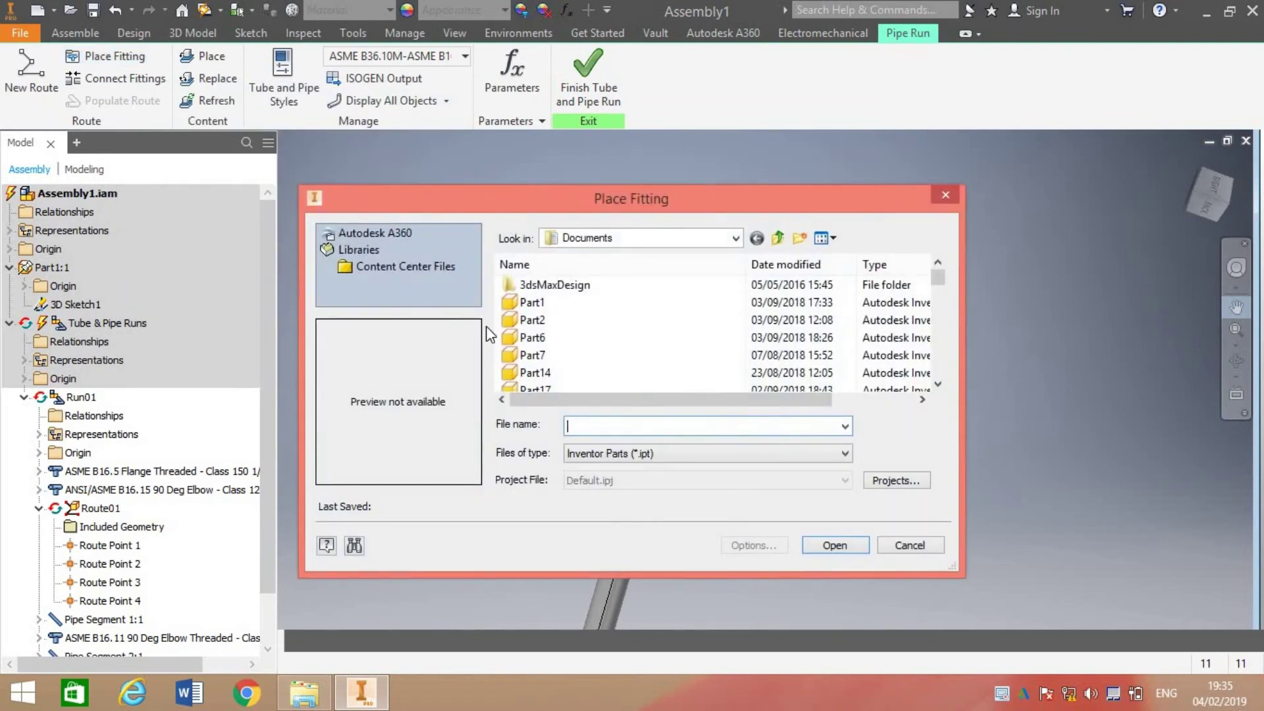
{"action": "left_click", "coordinate": [943, 319]}
{"action": "scroll", "coordinate": [943, 314], "scroll_direction": "up", "scroll_amount": 2}
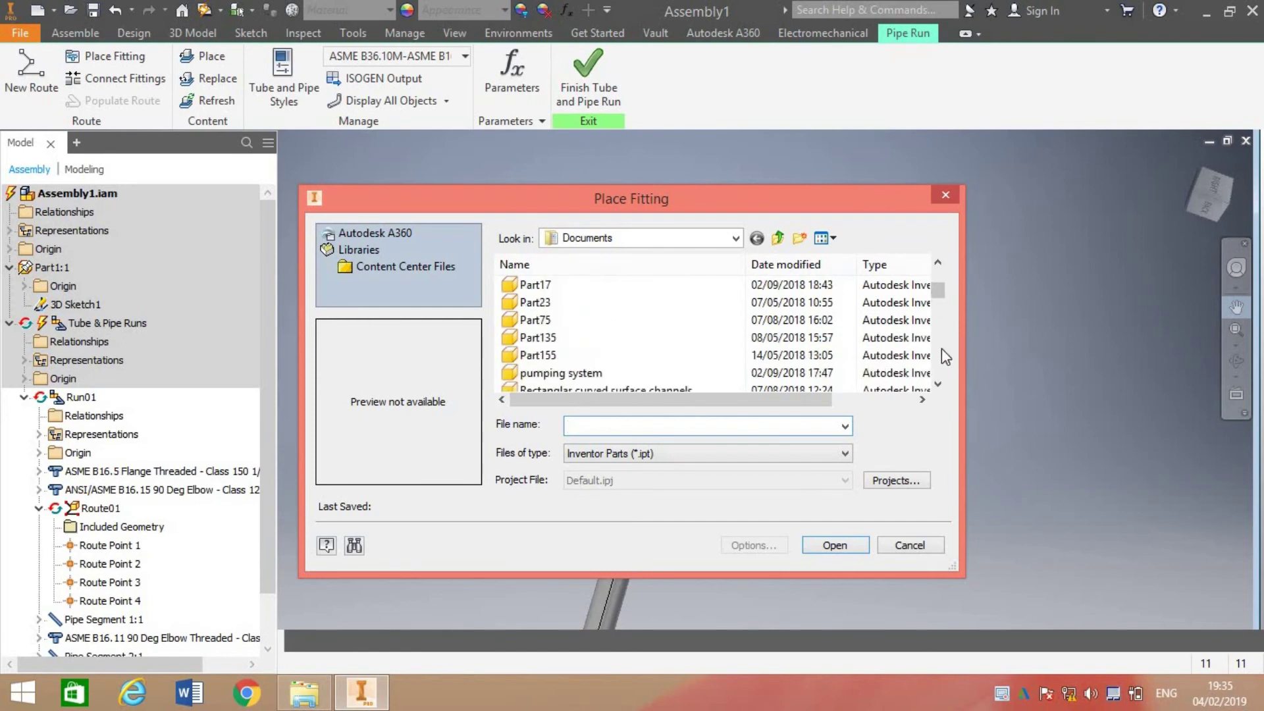
{"action": "scroll", "coordinate": [945, 357], "scroll_direction": "down", "scroll_amount": 2}
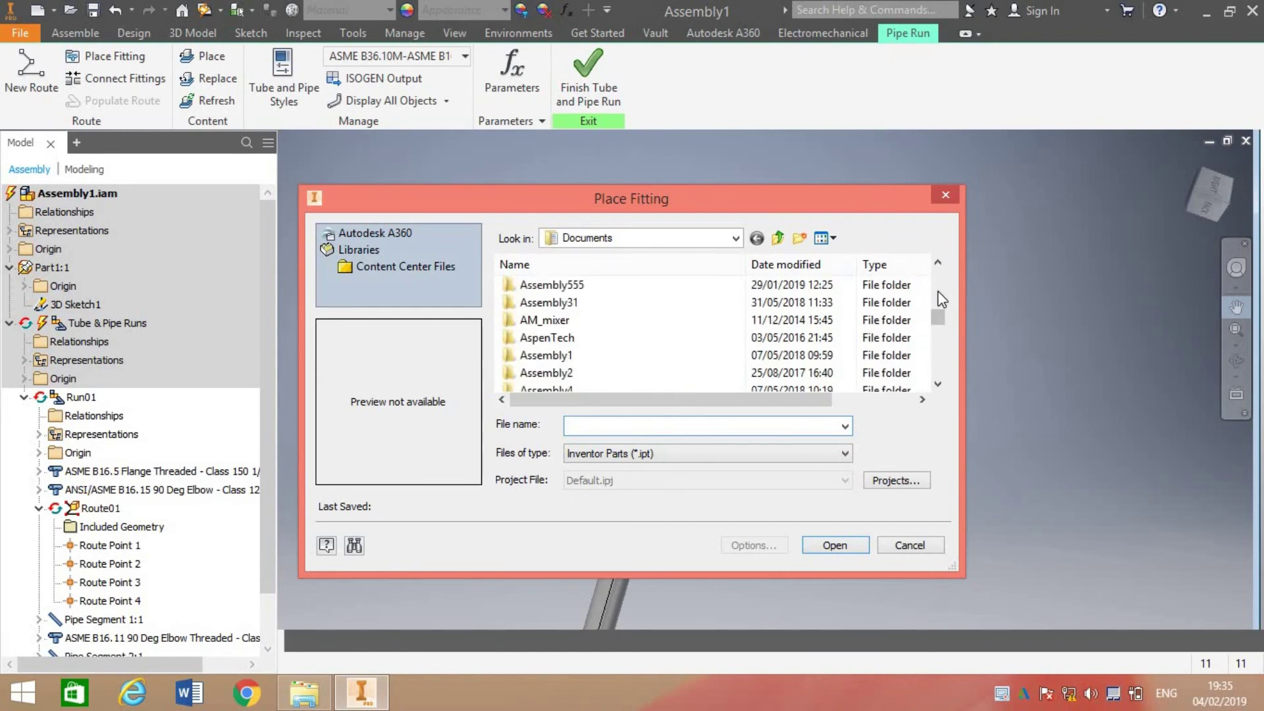
{"action": "scroll", "coordinate": [943, 351], "scroll_direction": "down", "scroll_amount": 2}
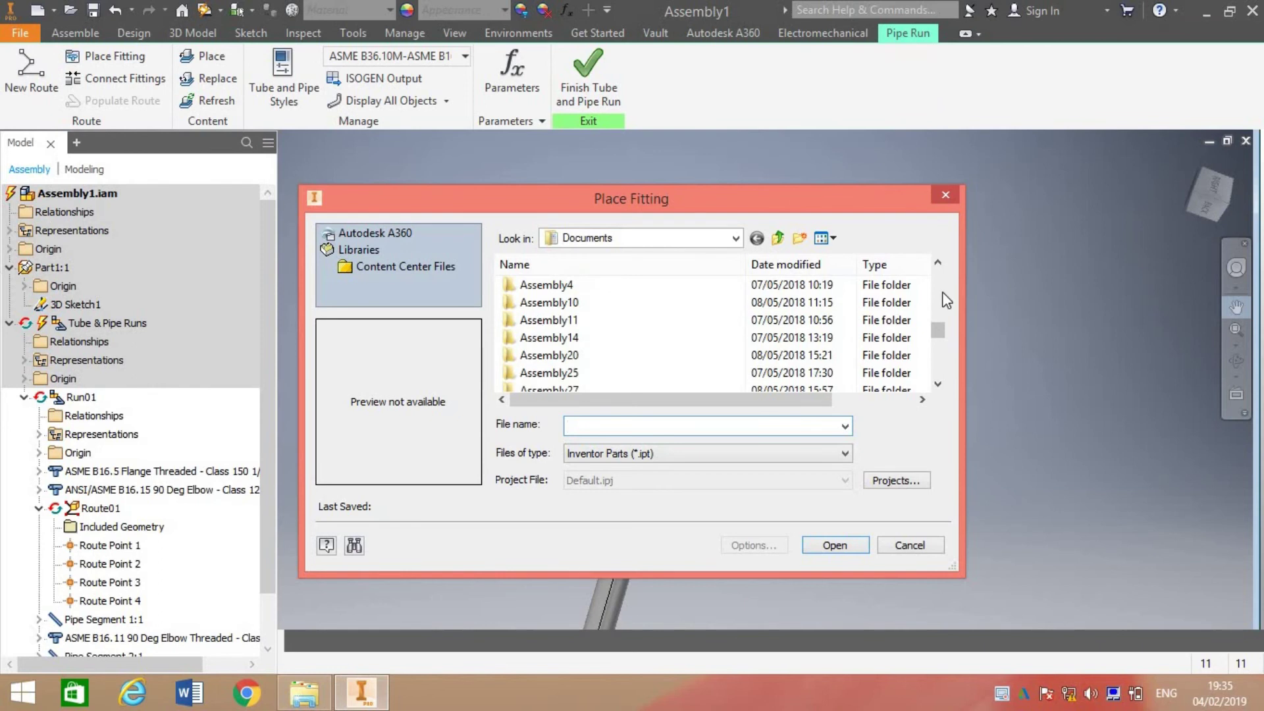
{"action": "scroll", "coordinate": [946, 300], "scroll_direction": "up", "scroll_amount": 2}
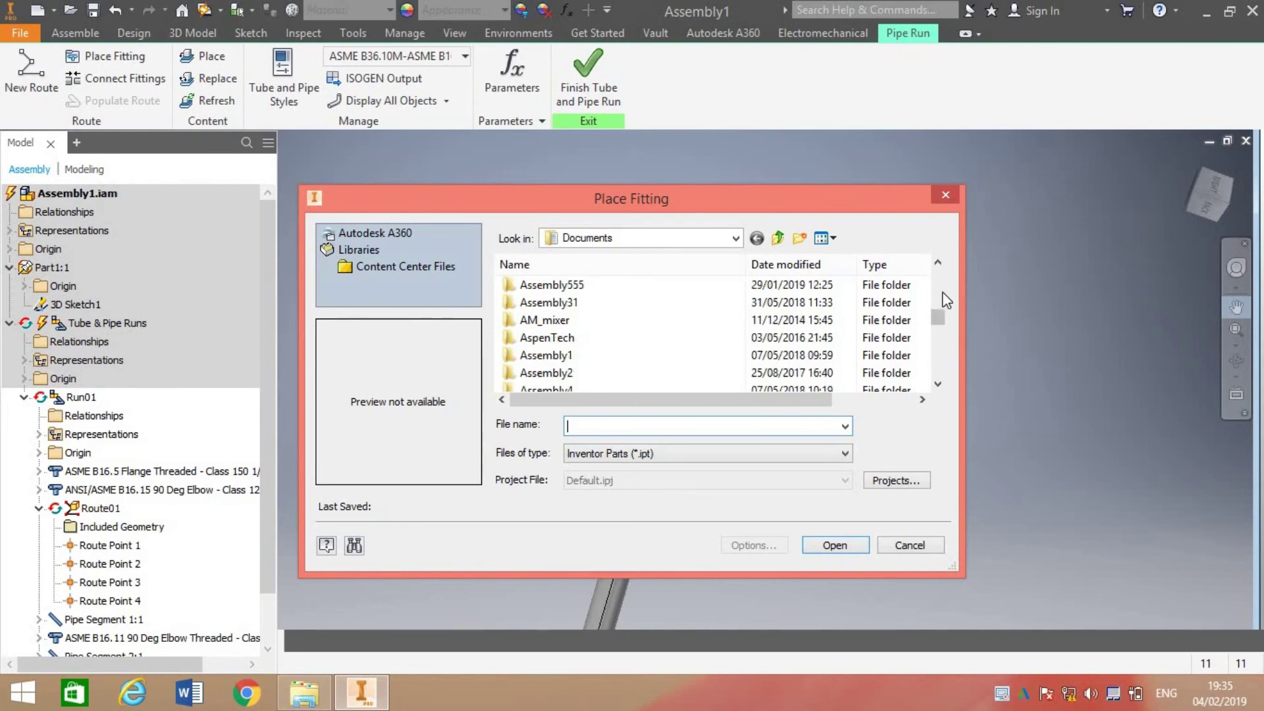
{"action": "scroll", "coordinate": [946, 300], "scroll_direction": "up", "scroll_amount": 4}
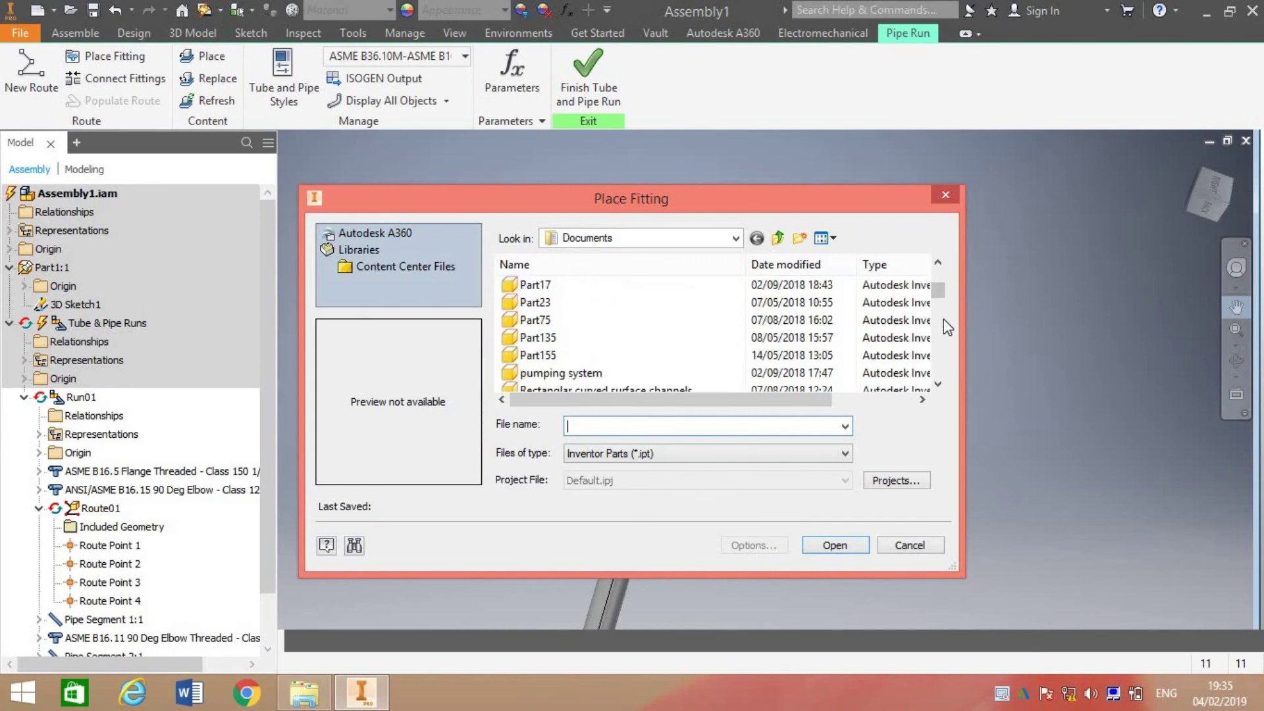
{"action": "scroll", "coordinate": [946, 337], "scroll_direction": "down", "scroll_amount": 4}
{"action": "scroll", "coordinate": [943, 352], "scroll_direction": "down", "scroll_amount": 2}
{"action": "scroll", "coordinate": [937, 353], "scroll_direction": "down", "scroll_amount": 4}
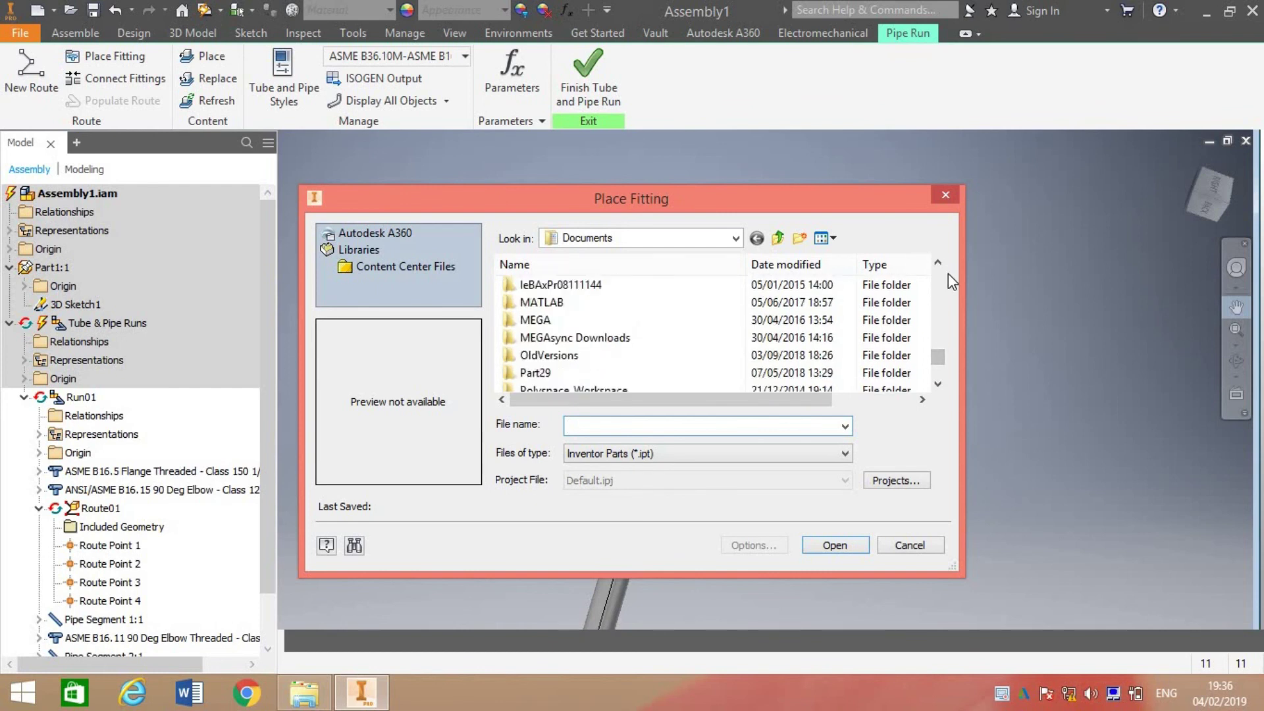
{"action": "scroll", "coordinate": [941, 275], "scroll_direction": "up", "scroll_amount": 10}
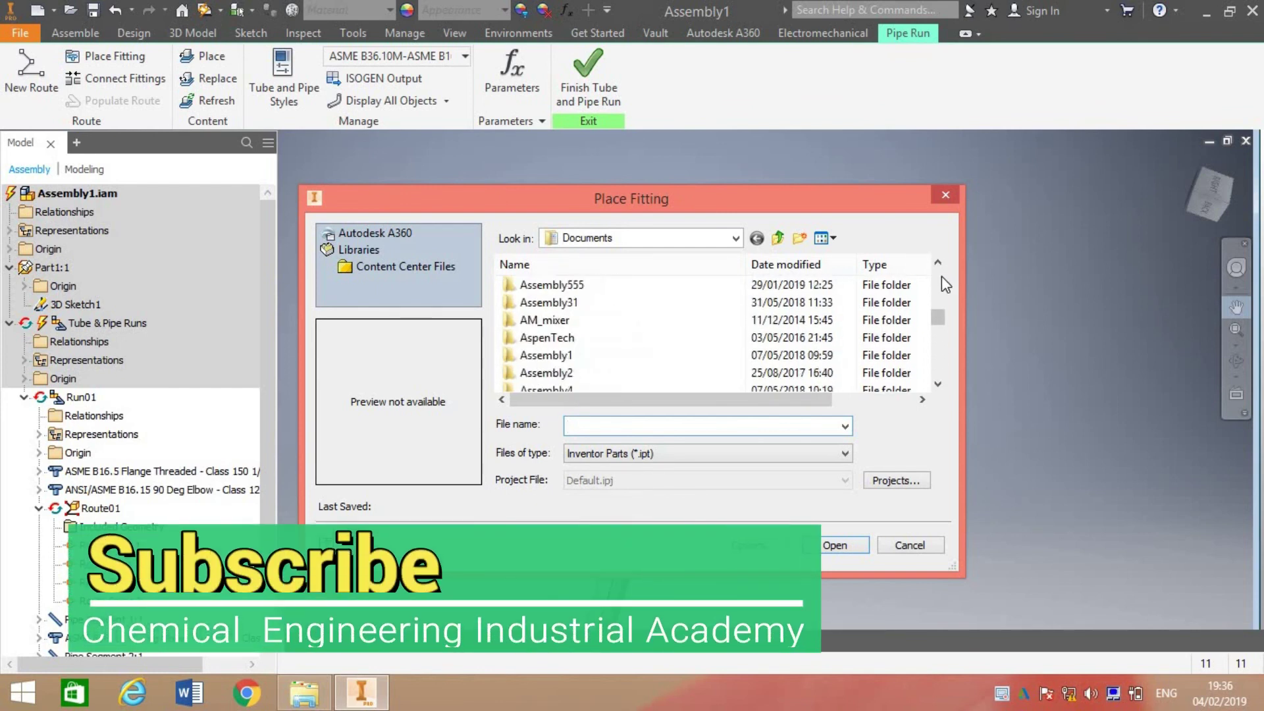